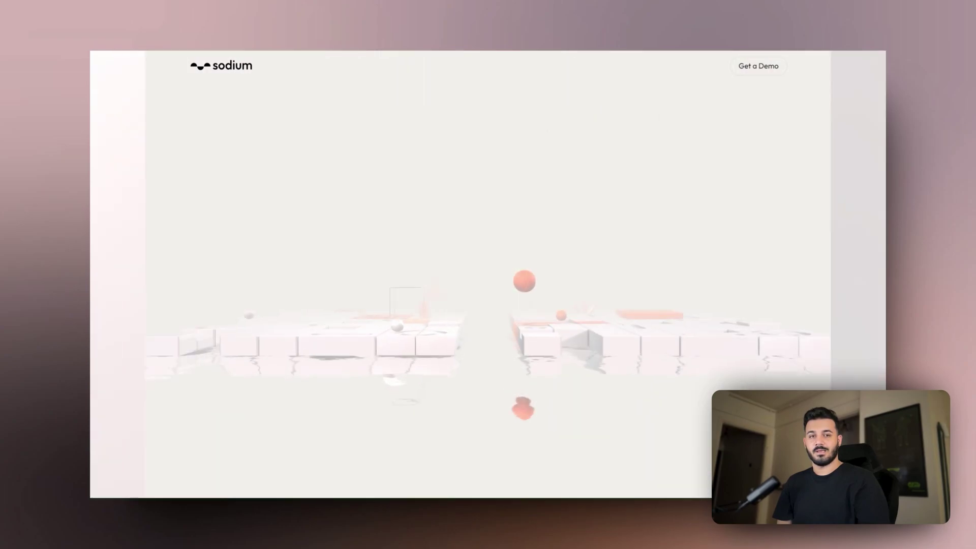
Step: Examine the sodium template site and the finished Fleur Nomade site, from the hero sections through the ingredient and product scenes
scroll(488, 275, "down", 5)
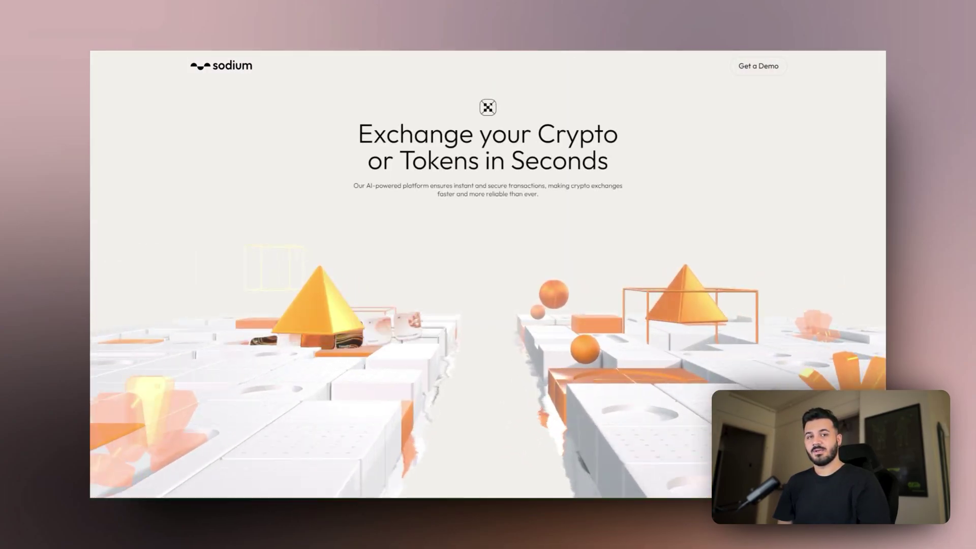
scroll(488, 275, "down", 5)
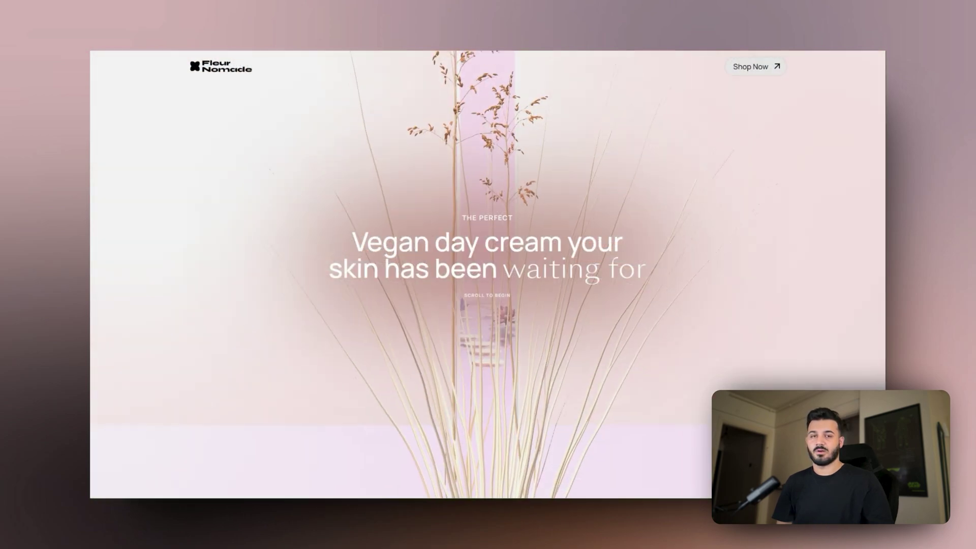
scroll(487, 274, "down", 3)
scroll(487, 275, "down", 5)
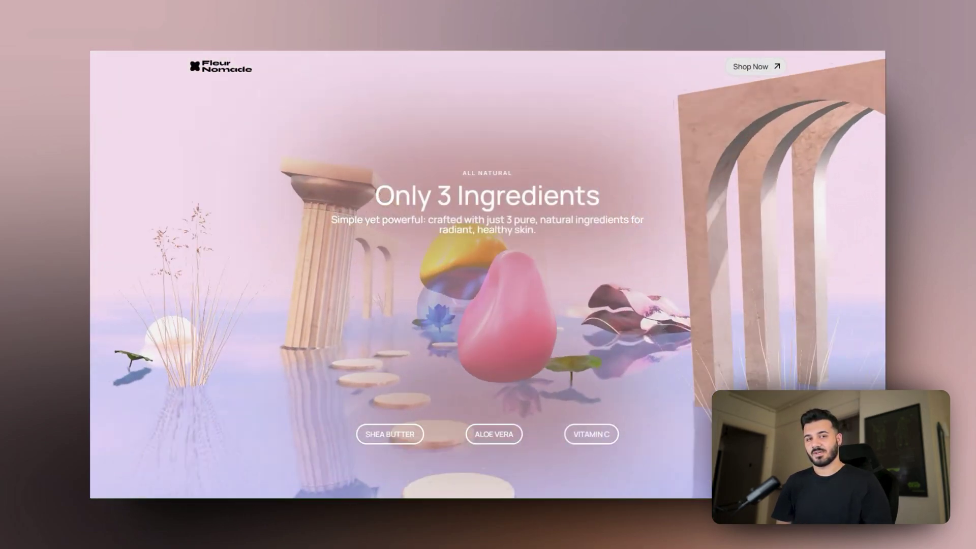
scroll(488, 274, "down", 5)
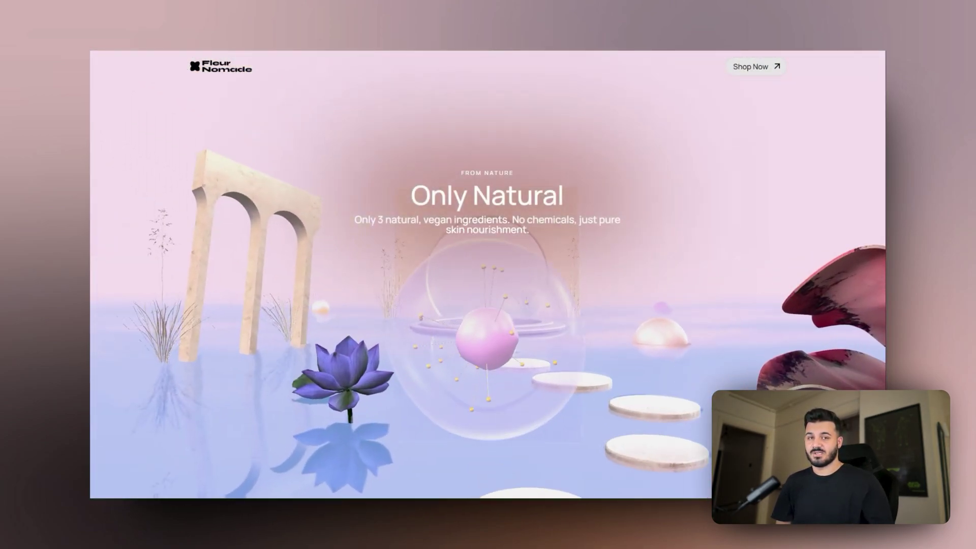
scroll(487, 275, "down", 5)
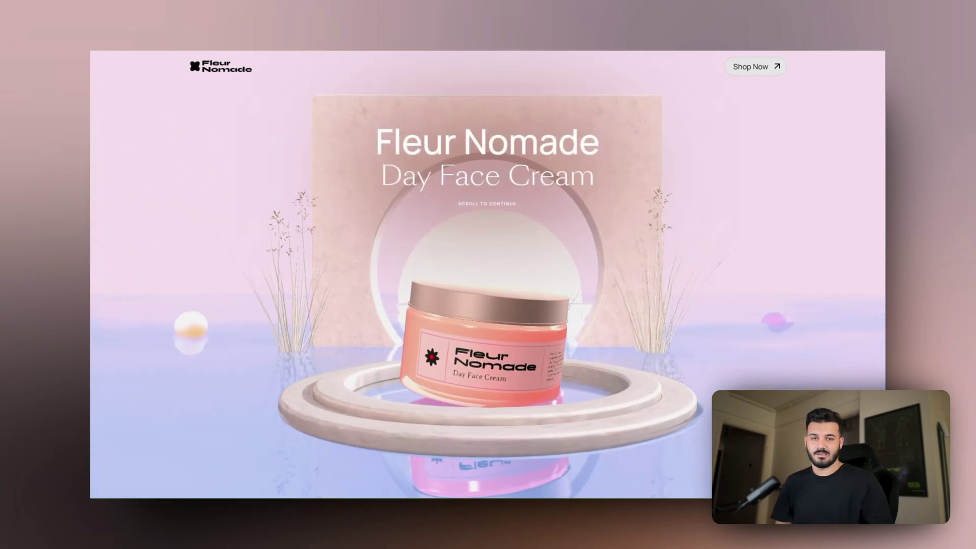
scroll(488, 274, "down", 5)
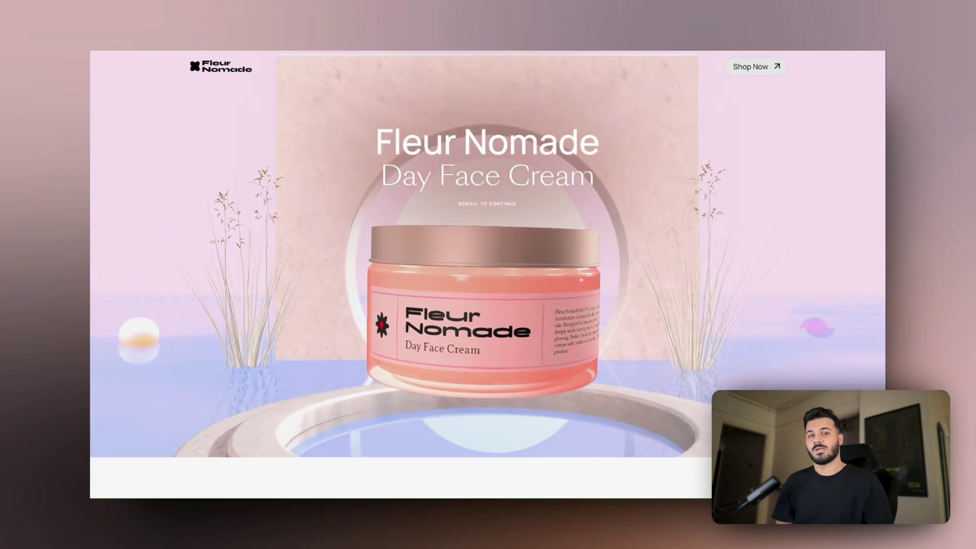
scroll(488, 274, "down", 5)
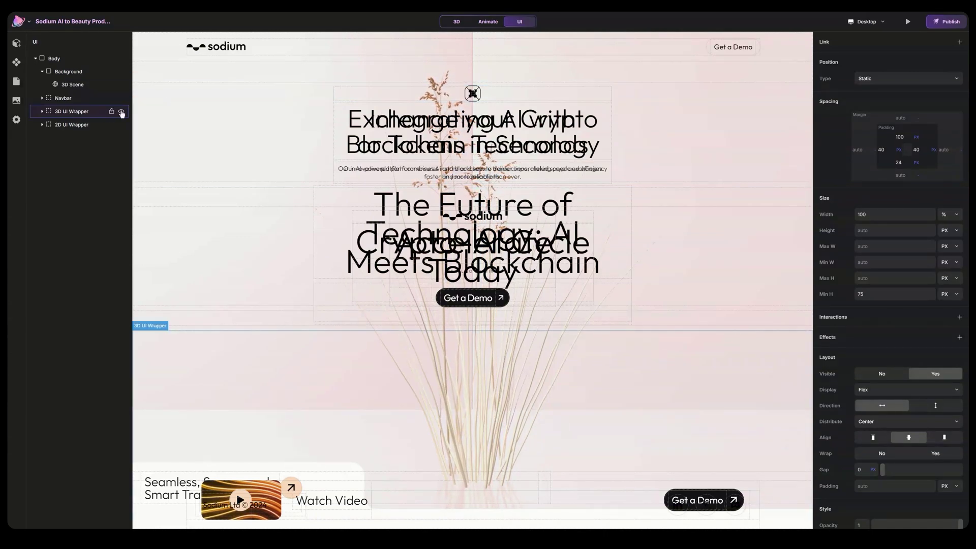
Step: Hide the 3D and 2D UI wrappers and replace the navbar's sodium logo with the Fleur Nomade logo image
left_click(121, 111)
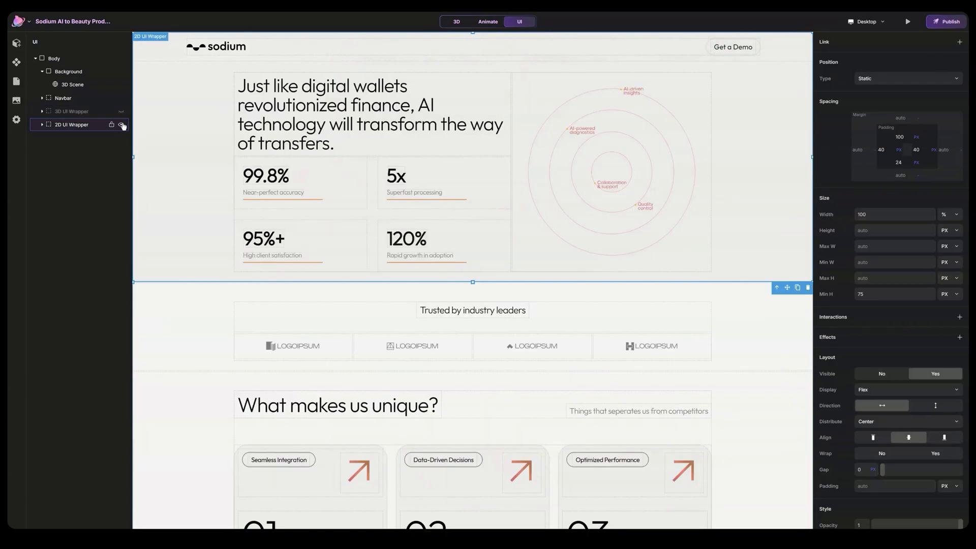
left_click(121, 124)
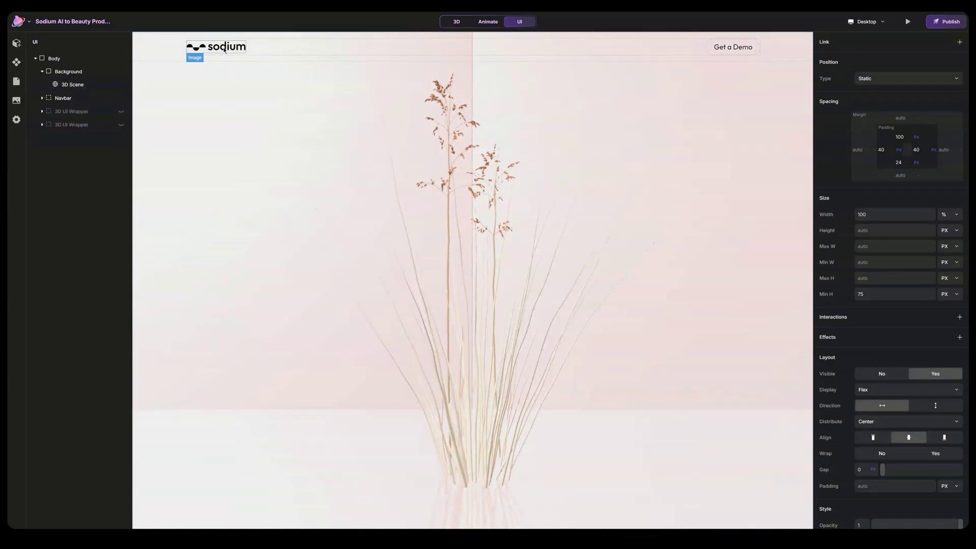
left_click(224, 49)
left_click(859, 493)
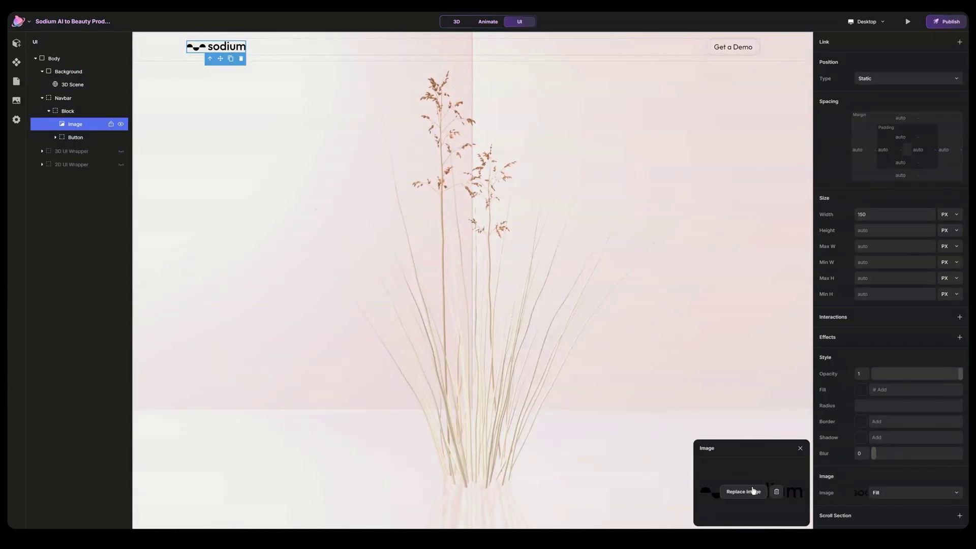
left_click(743, 491)
left_click(57, 93)
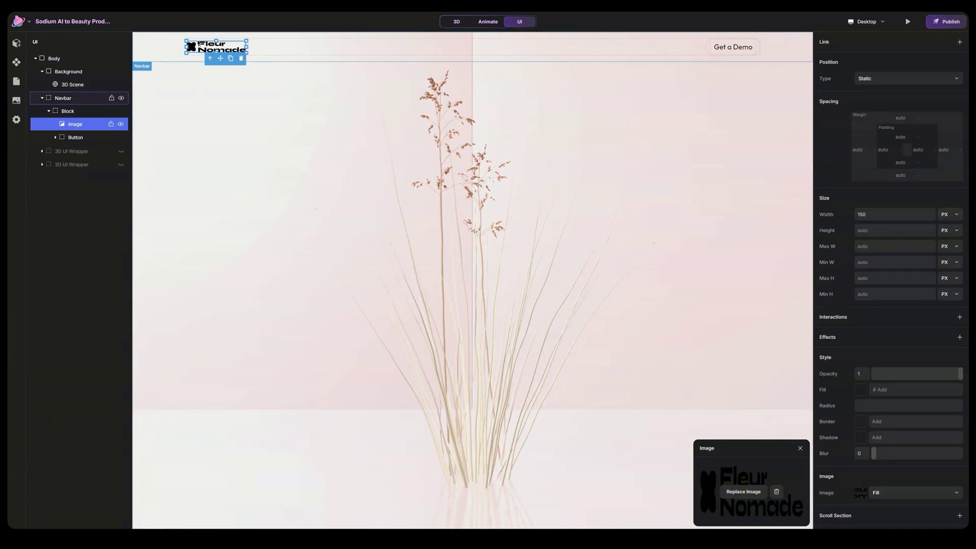
Step: Change the navbar button's text to "Shop Now"
double_click(733, 47)
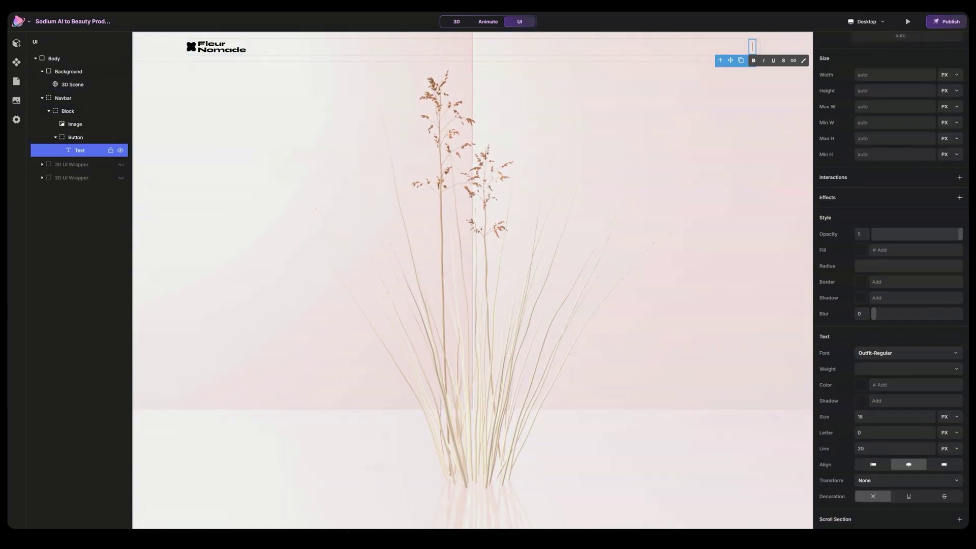
type("Shop Now")
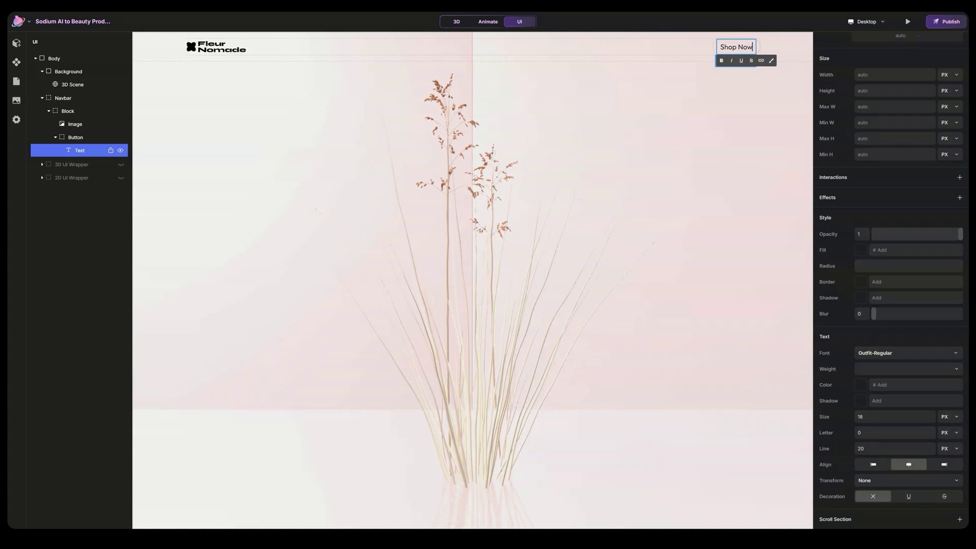
key("Escape")
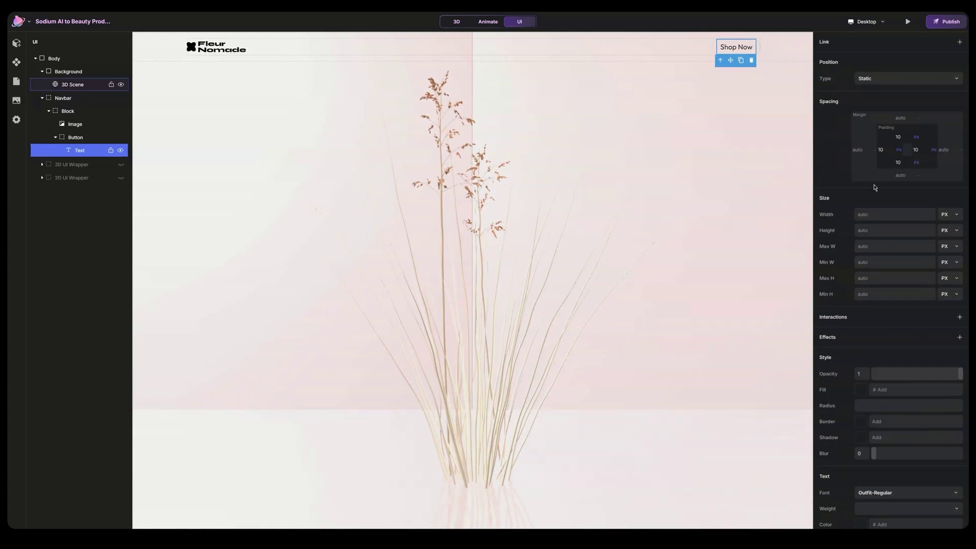
Step: Upload the manrope and sangbleusunrise custom fonts and set the Shop Now text's font to manrope-medium
scroll(894, 352, "down", 5)
left_click(895, 352)
left_click(790, 375)
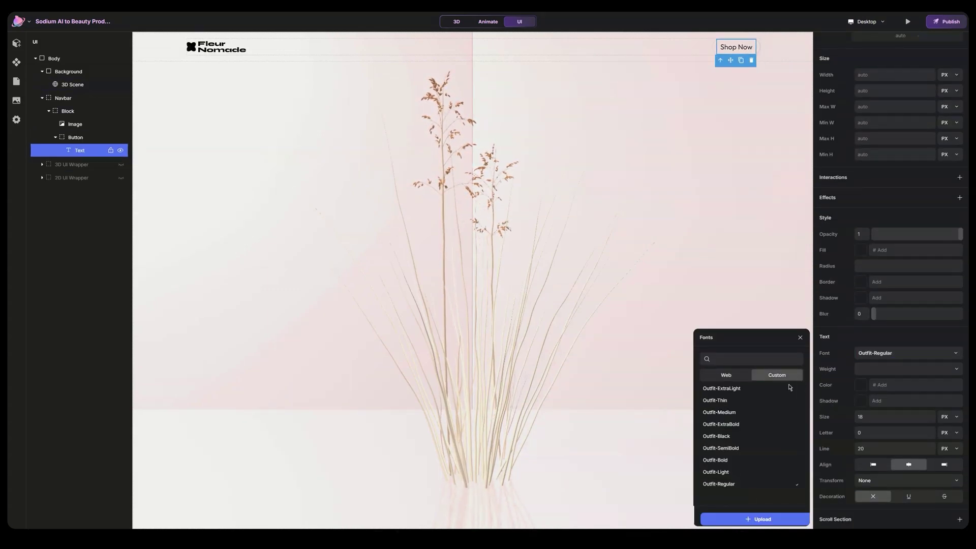
left_click(752, 520)
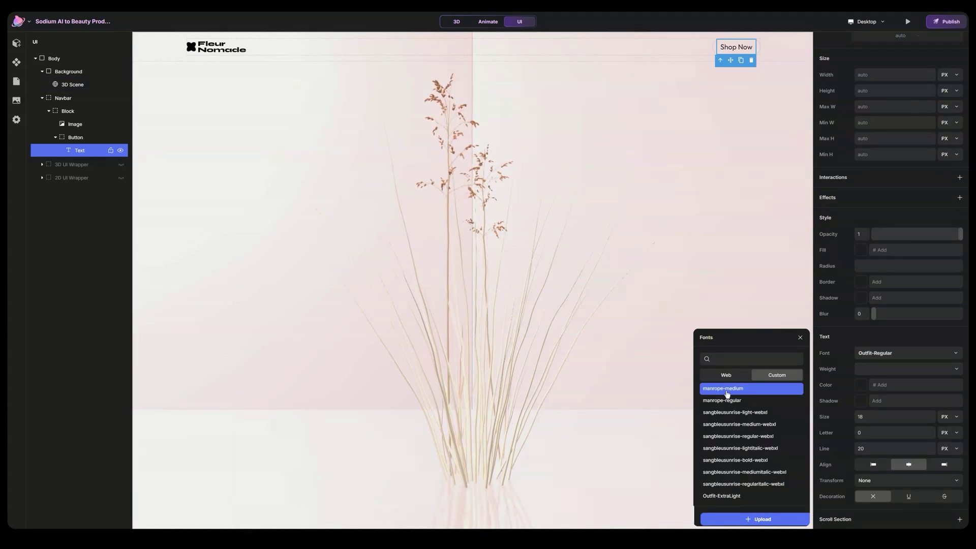
left_click(745, 394)
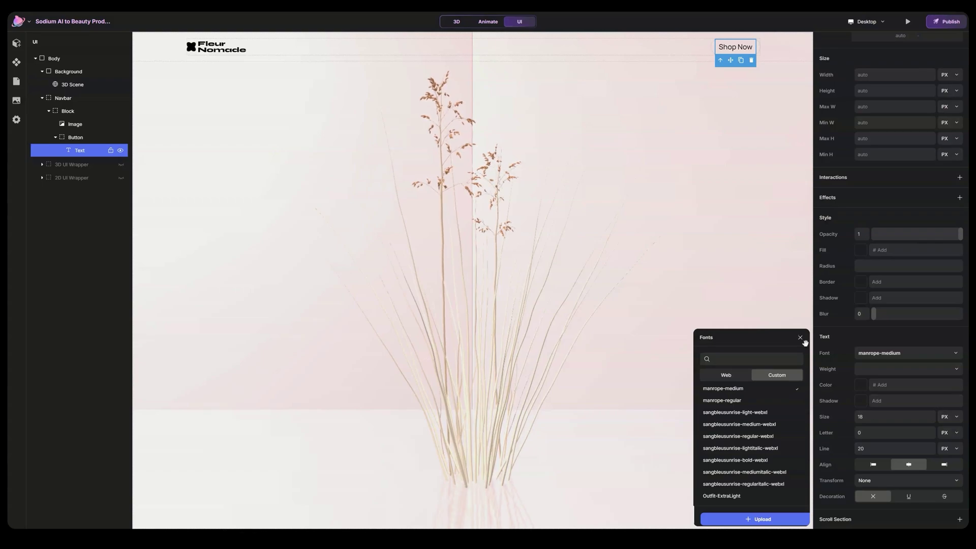
left_click(800, 337)
Step: Give the navbar's Shop Now button a light grey E5E5E5 fill
key("Escape")
scroll(907, 389, "down", 3)
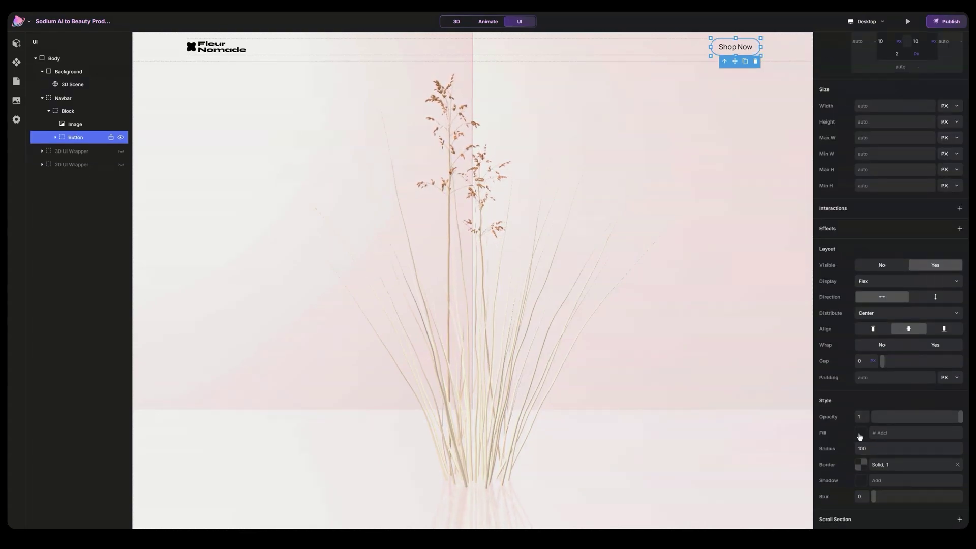
left_click(859, 435)
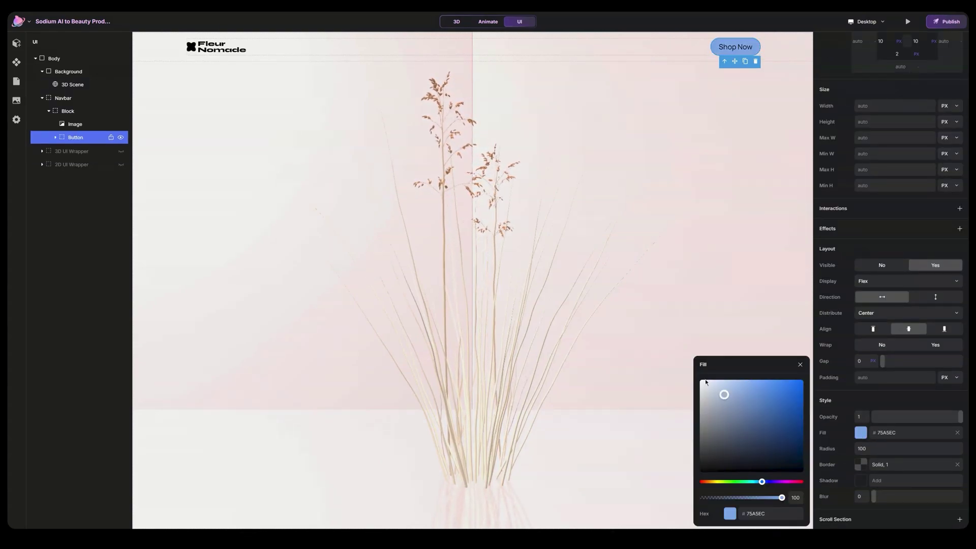
left_click_drag(723, 392, 700, 390)
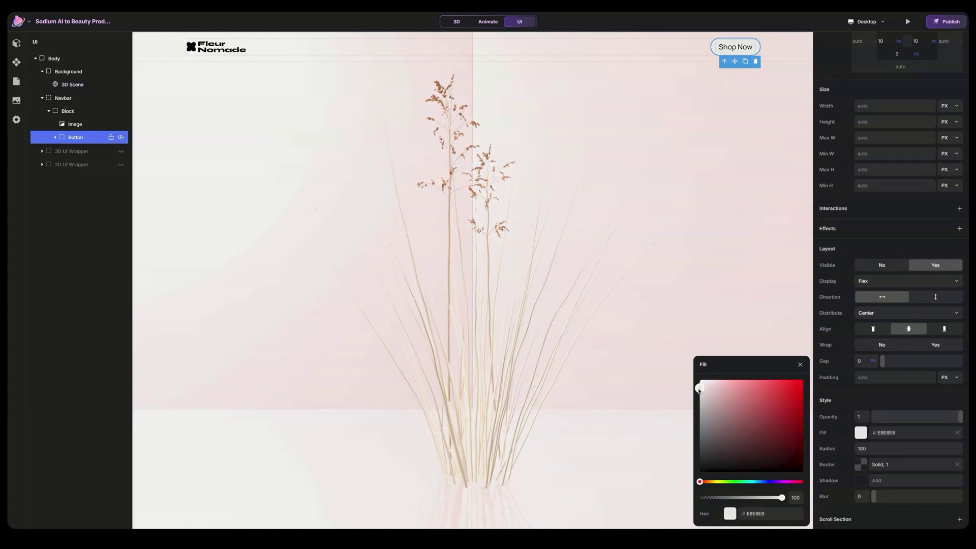
left_click(800, 364)
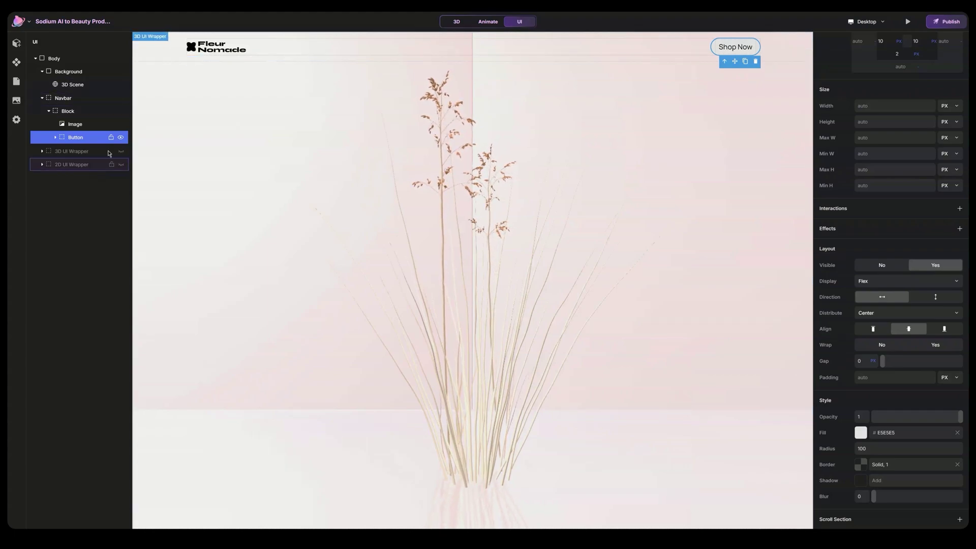
Step: Hide the Navbar and show only the Main Title of the 3D UI Wrapper, hiding 1. Title, 2. Title and 3. Title
left_click(41, 98)
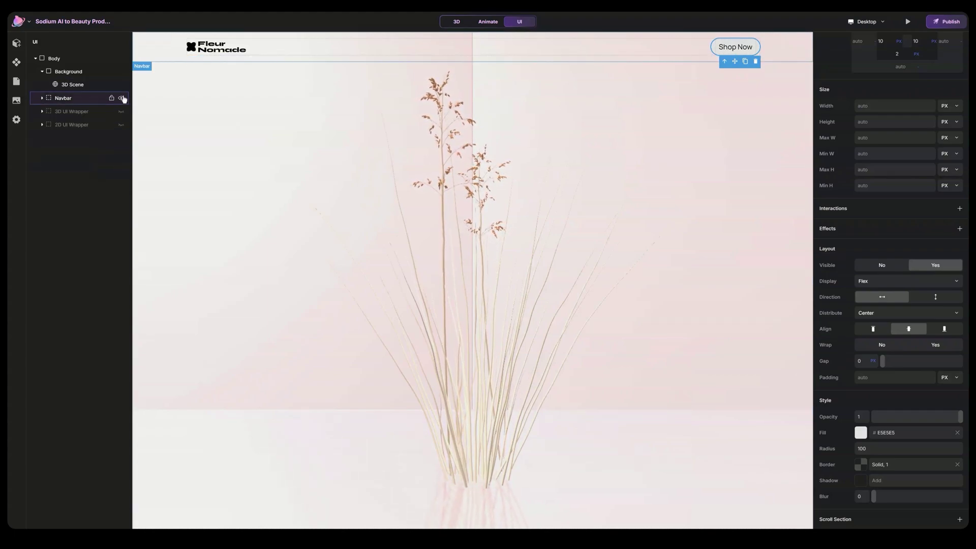
left_click(121, 98)
left_click(121, 111)
left_click(42, 111)
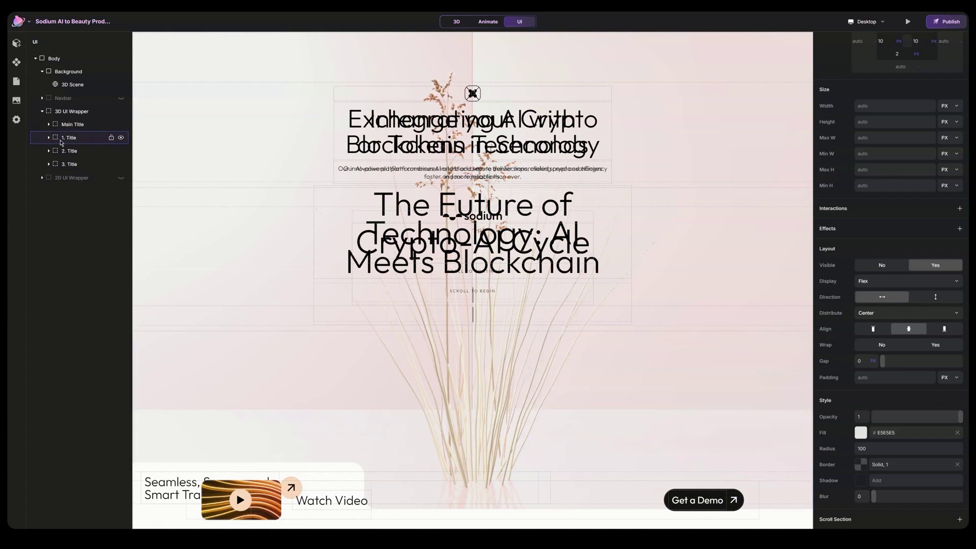
left_click(121, 138)
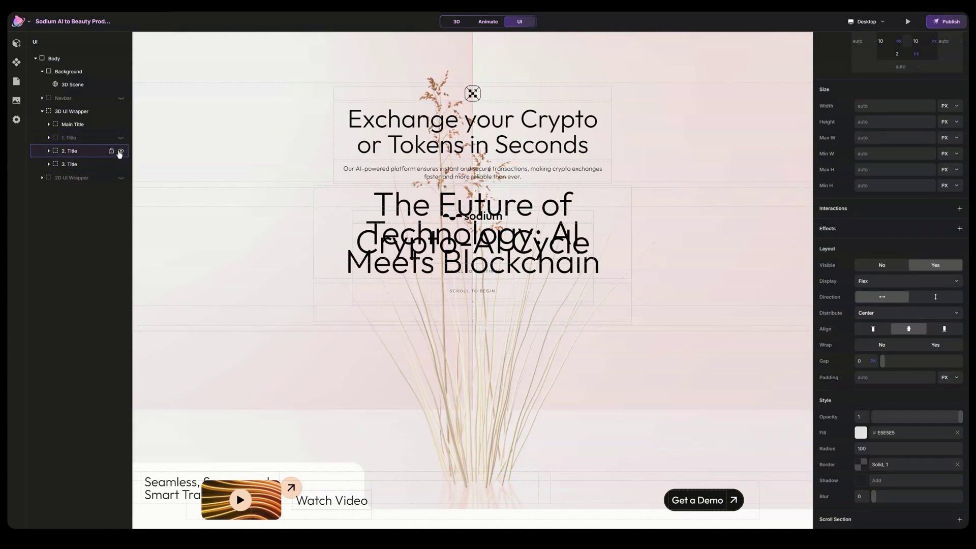
left_click(121, 151)
left_click(121, 165)
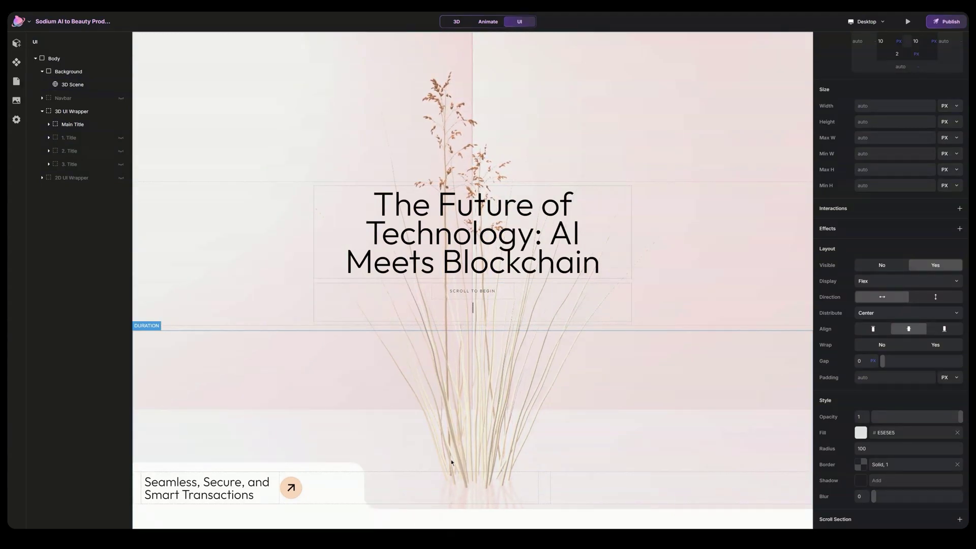
Step: Delete the Bottom Bar image and the Bottom Text block from the Main Title section
left_click(49, 124)
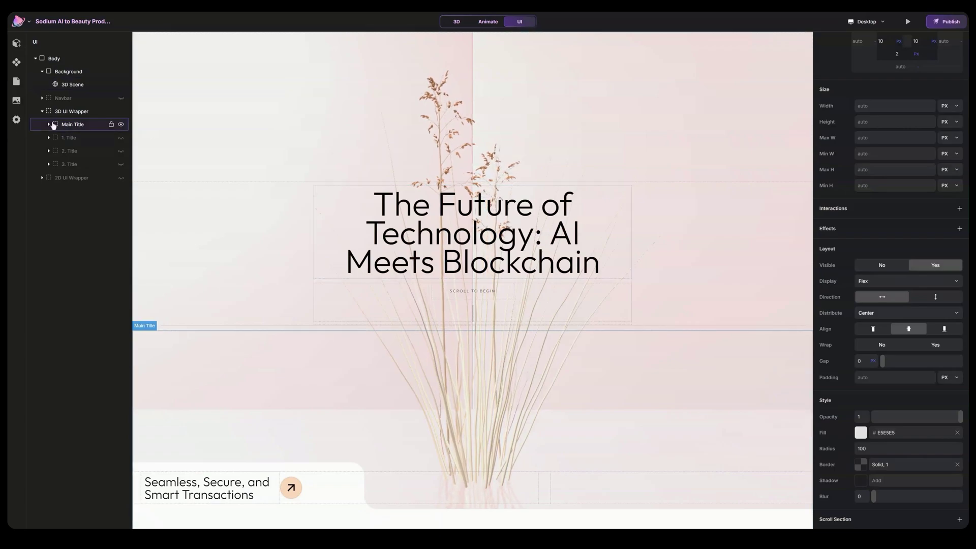
left_click(71, 138)
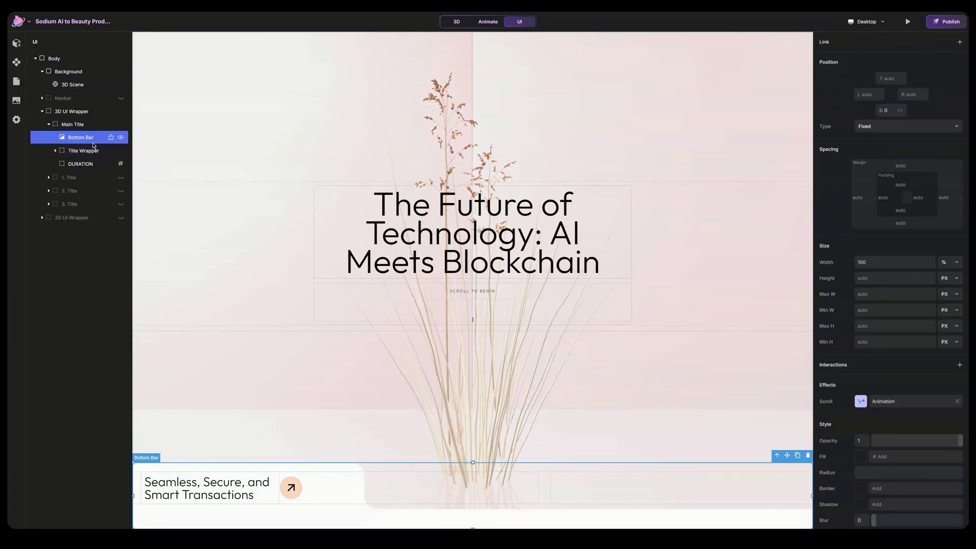
key("Delete")
left_click(55, 138)
left_click(79, 164)
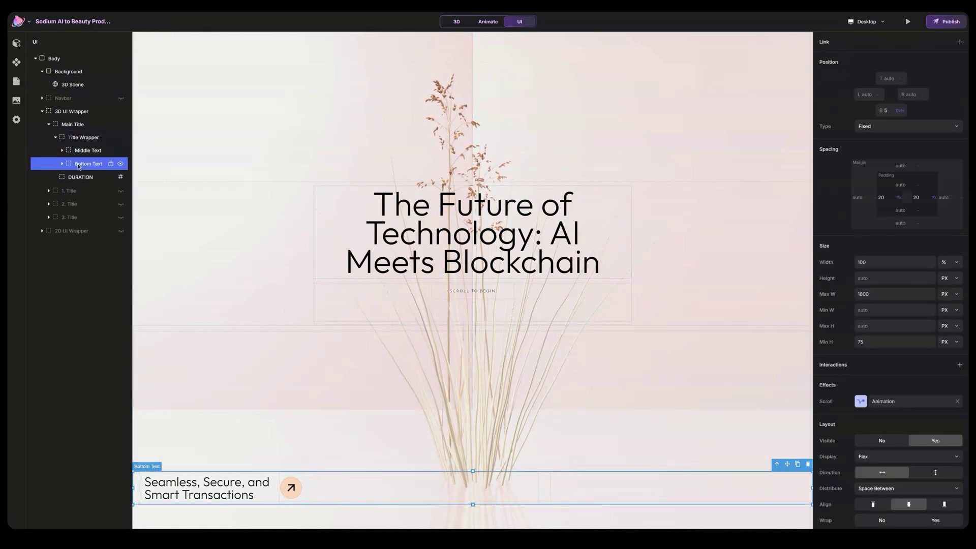
key("Delete")
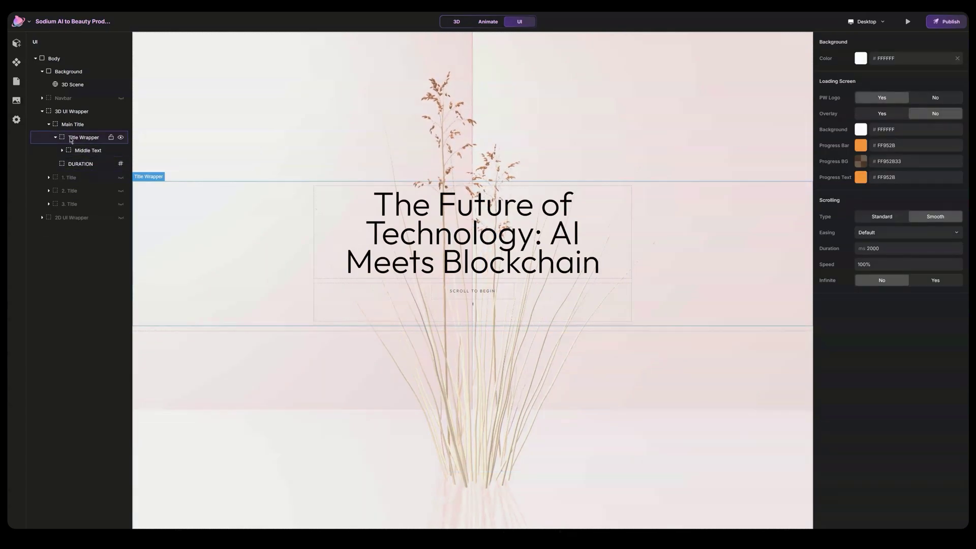
Step: Replace the main title's heading with "Vegan day cream your skin has been"
double_click(493, 233)
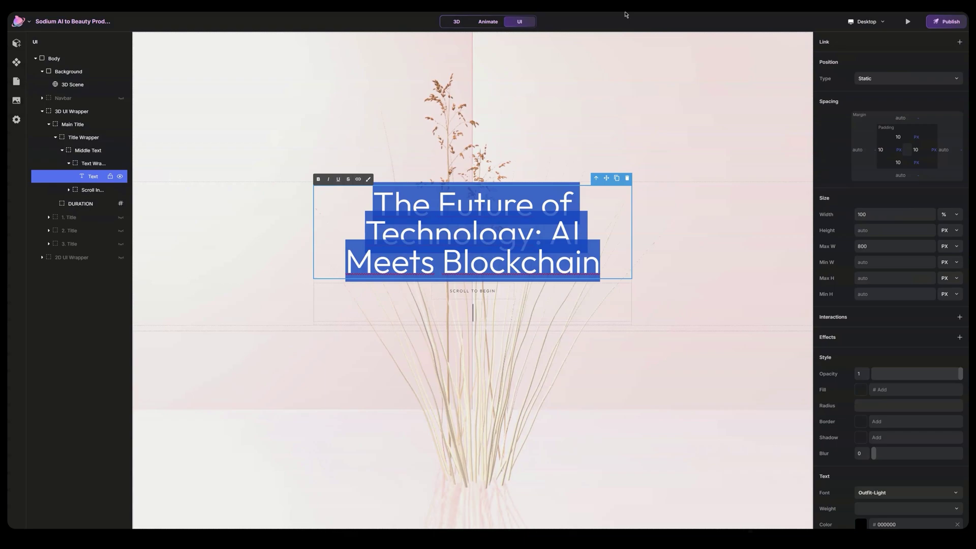
type("Vegan day cream your skin has been")
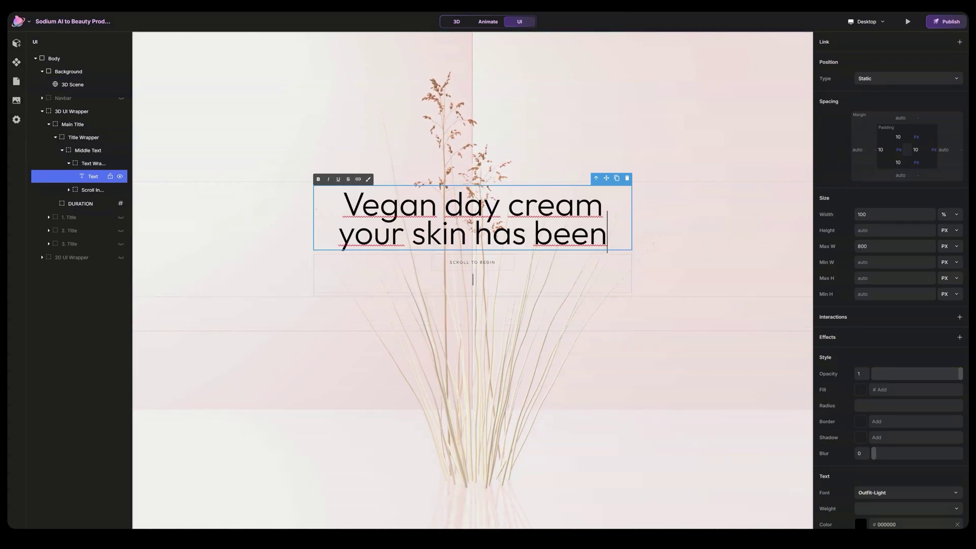
key("Escape")
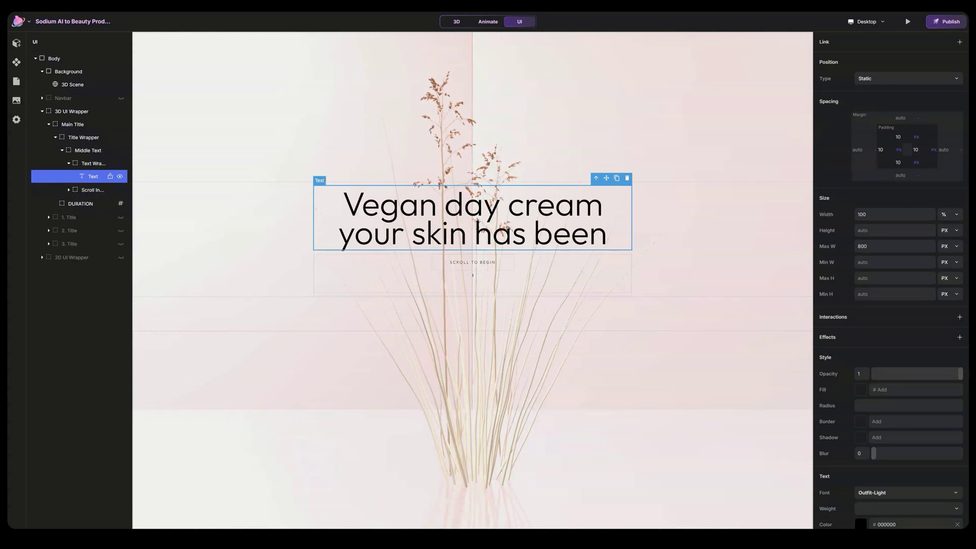
Step: Append a copy of the small "SCROLL TO BEGIN" indicator text to the end of the main heading
double_click(471, 263)
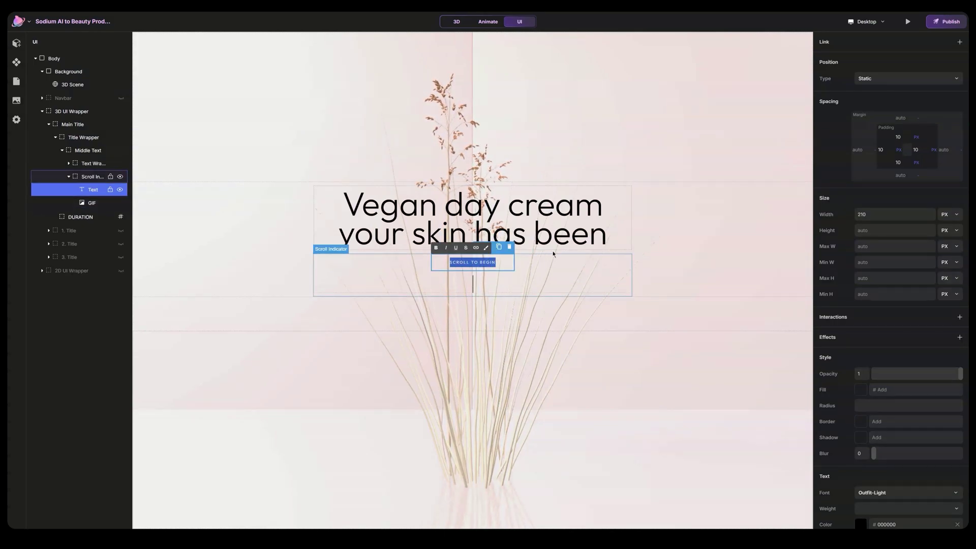
double_click(588, 237)
left_click(620, 245)
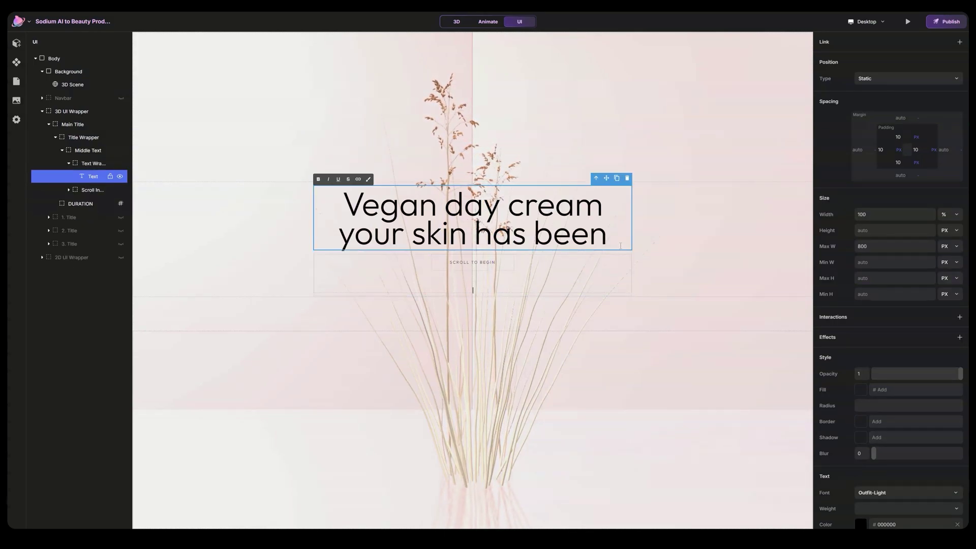
type("SCROLL TO BEGIN")
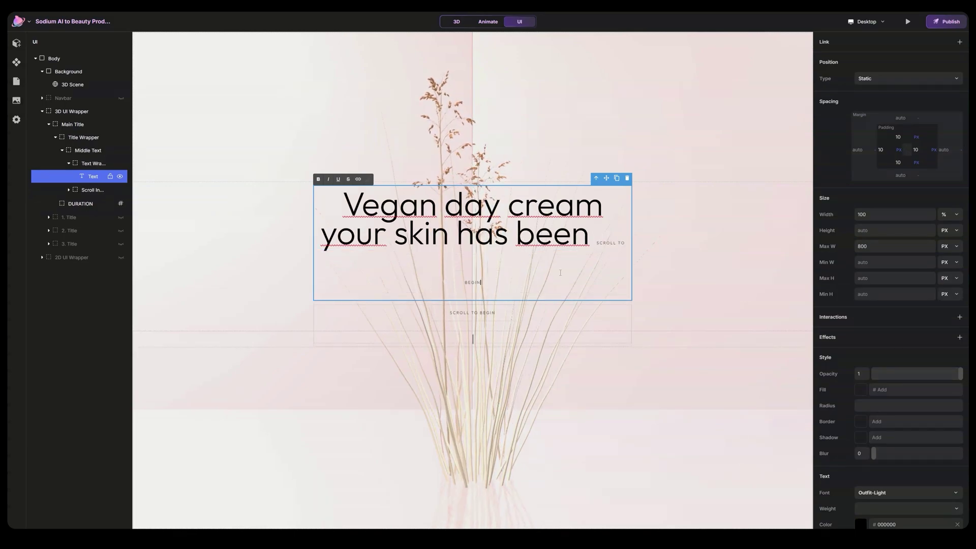
Step: Set the main heading's font to the custom manrope-medium and its text colour to white
left_click(639, 286)
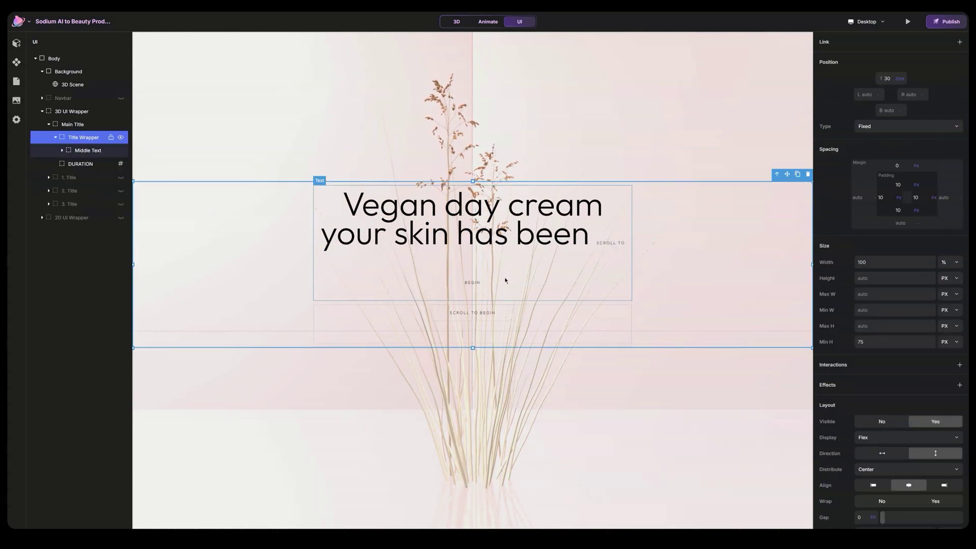
left_click(511, 221)
left_click(488, 226)
left_click(470, 231)
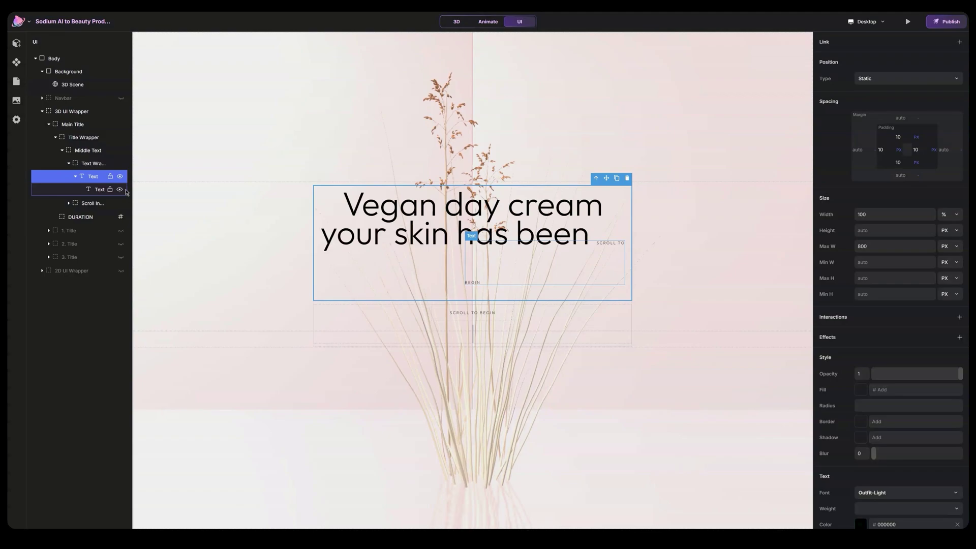
scroll(923, 364, "down", 3)
left_click(883, 355)
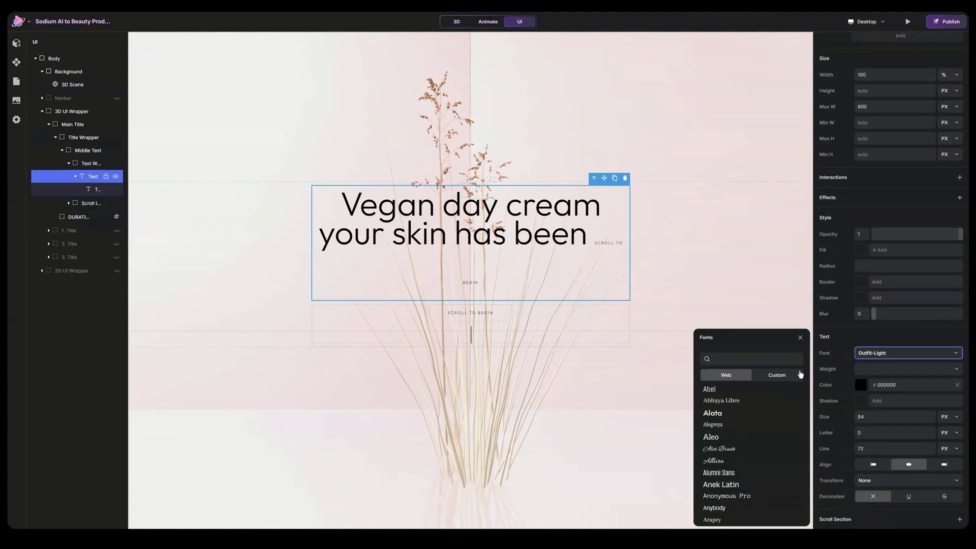
left_click(758, 389)
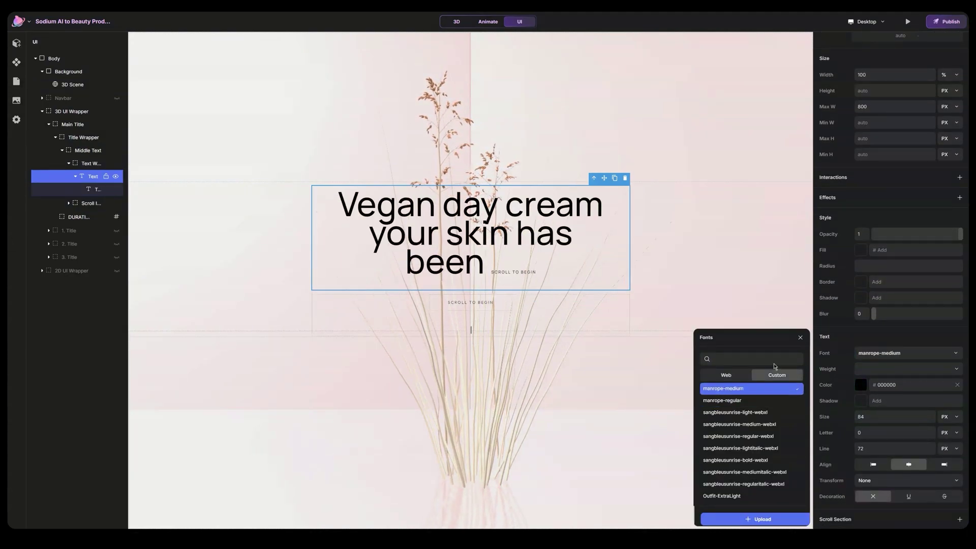
left_click(800, 338)
left_click(861, 385)
left_click(700, 380)
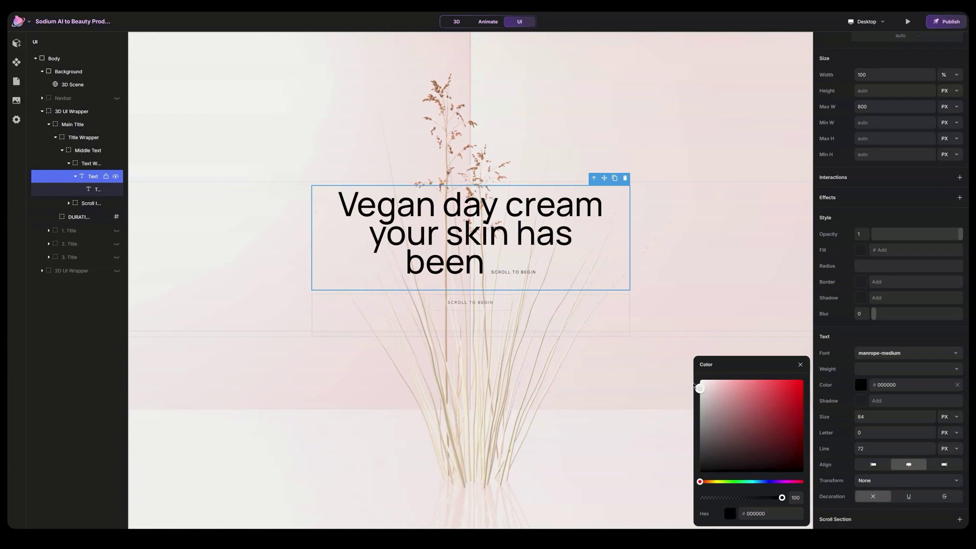
Step: Set the text size of the main heading to 64 px
left_click(520, 275)
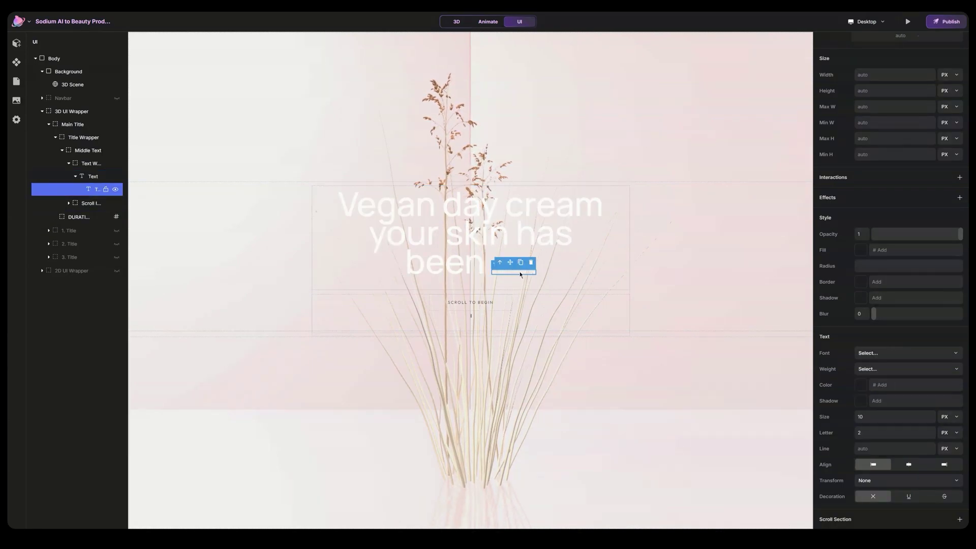
left_click(882, 414)
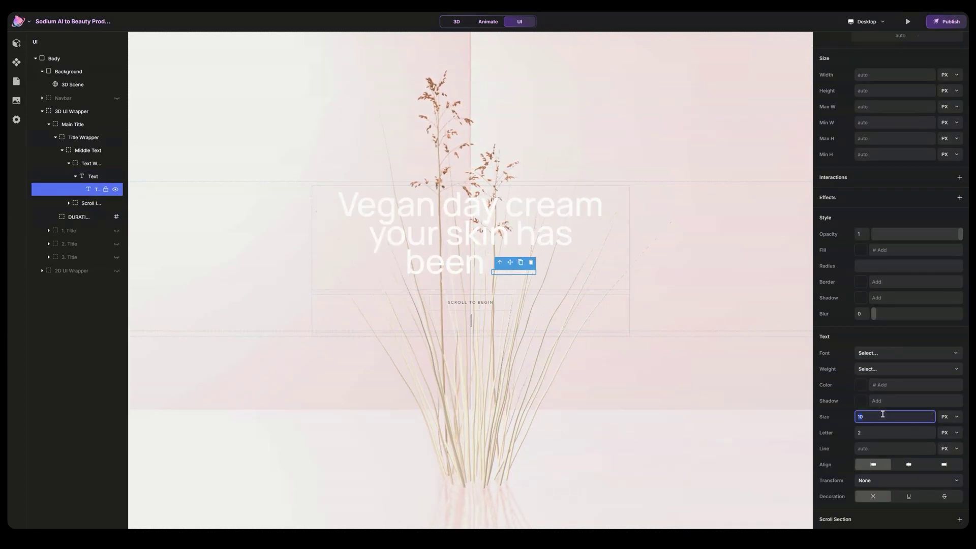
left_click(574, 257)
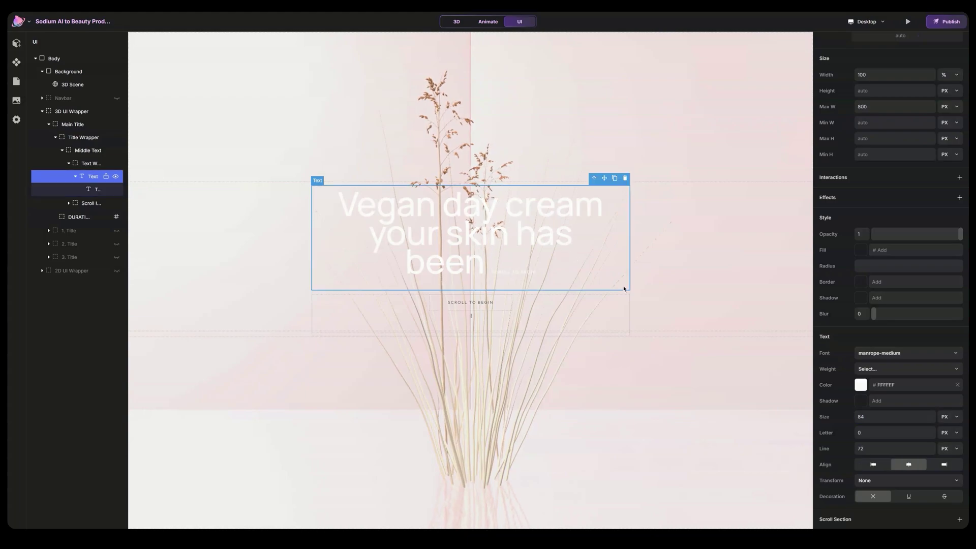
left_click(875, 416)
key("Return")
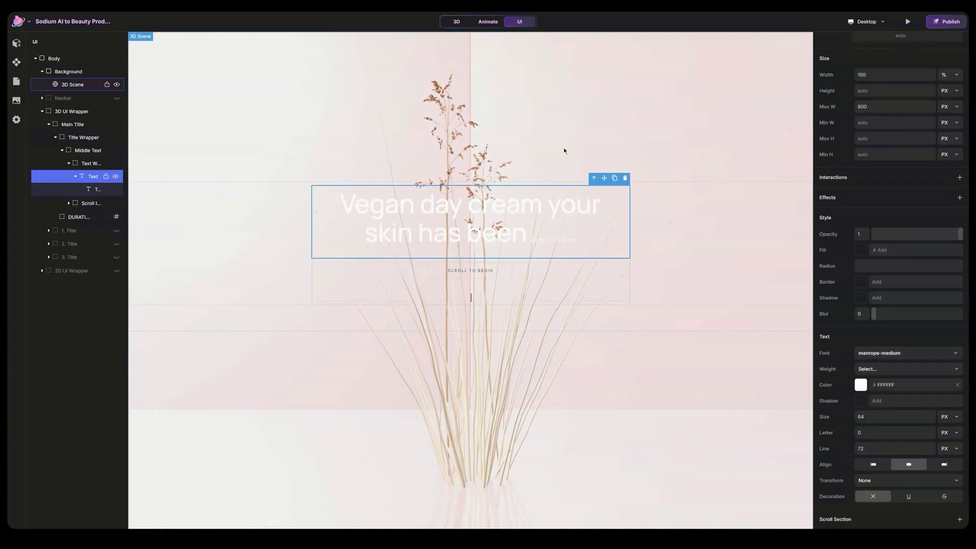
Step: Give the "SCROLL TO BEGIN" text nested in the heading a size of 64 px and the custom font sangbleusunrise-light-webxl
left_click(552, 243)
left_click(876, 420)
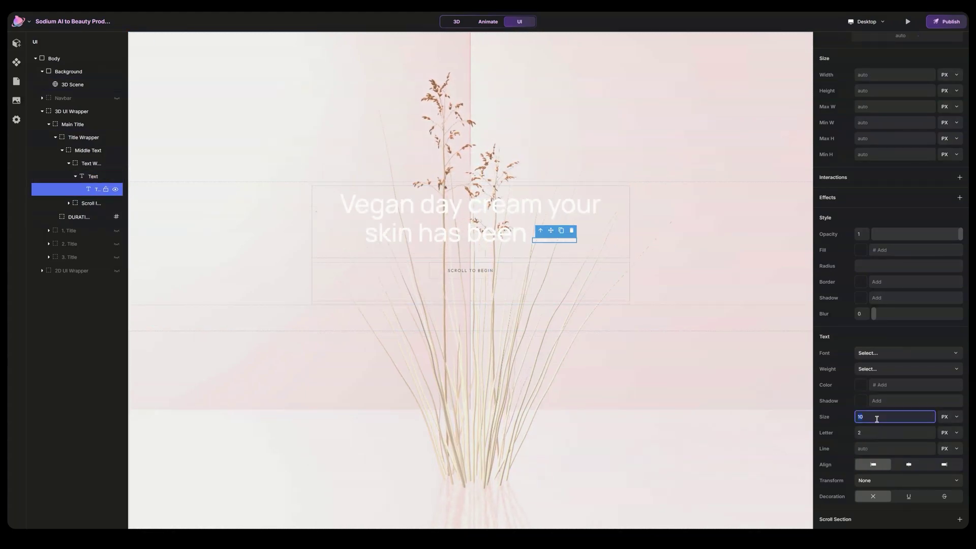
type("64")
key("Return")
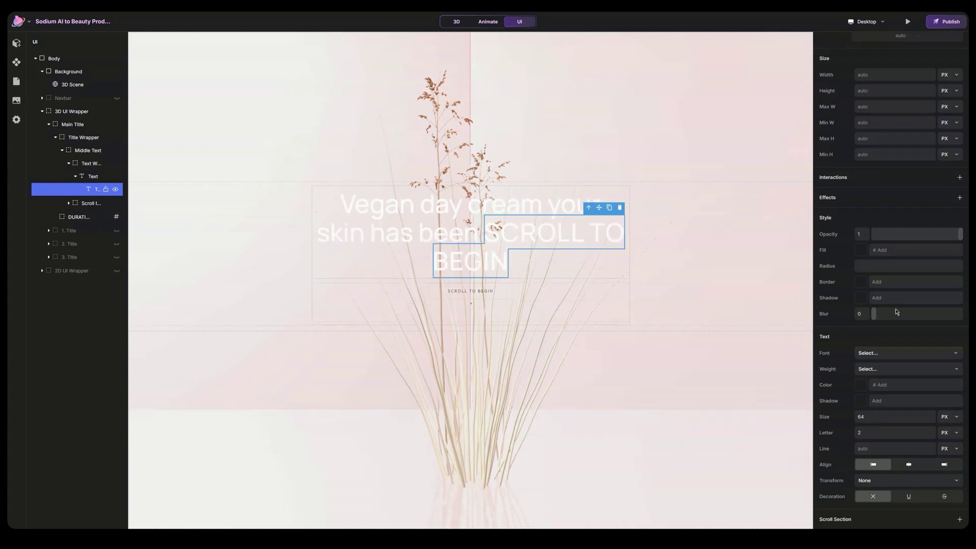
left_click(887, 353)
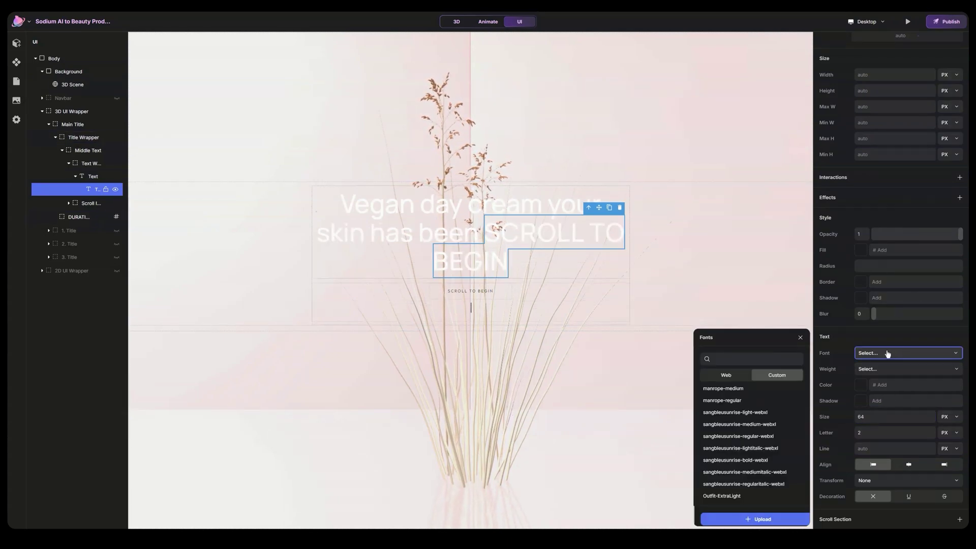
left_click(768, 436)
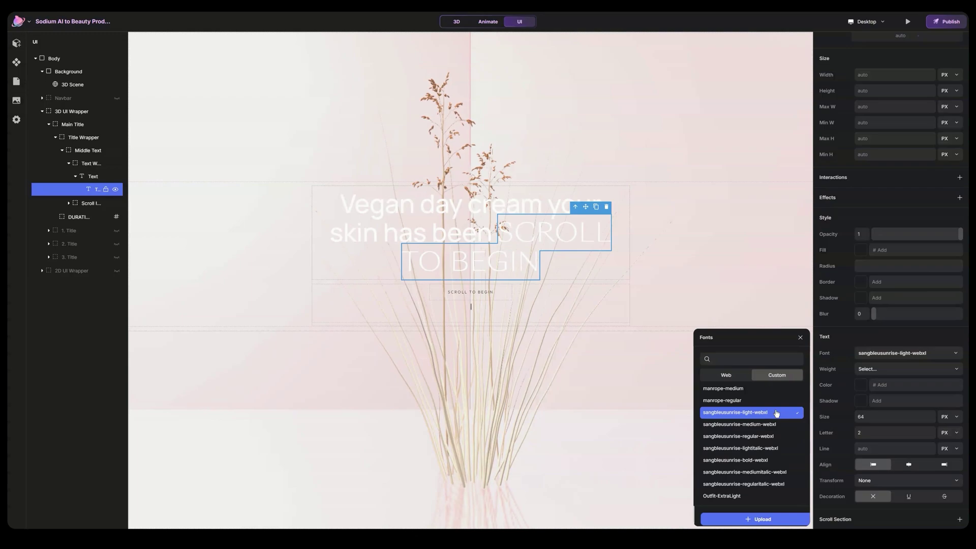
left_click(768, 416)
Step: Replace the "SCROLL TO BEGIN" words inside the main heading with "waiting for", keeping their serif styling
left_click(503, 269)
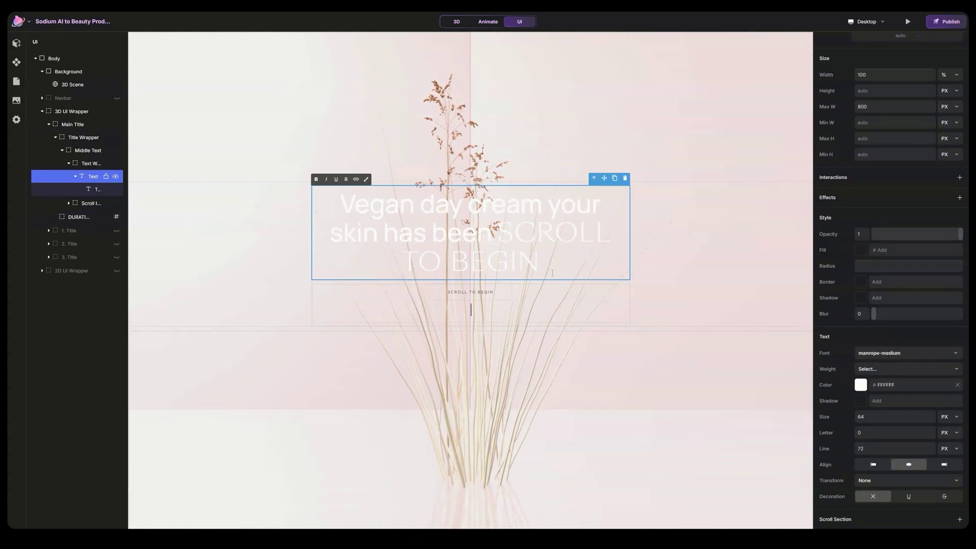
double_click(503, 266)
left_click(546, 266)
left_click_drag(547, 267, 515, 232)
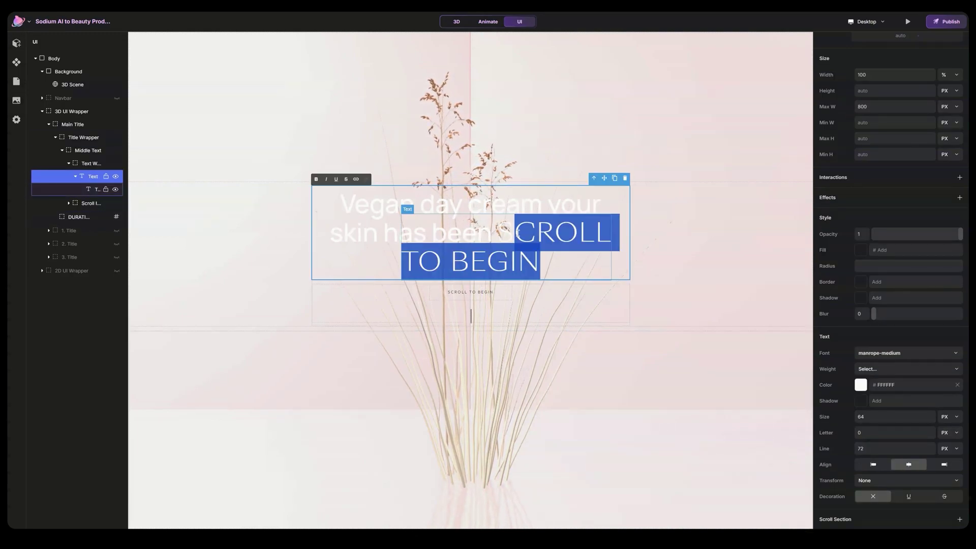
type("Wa")
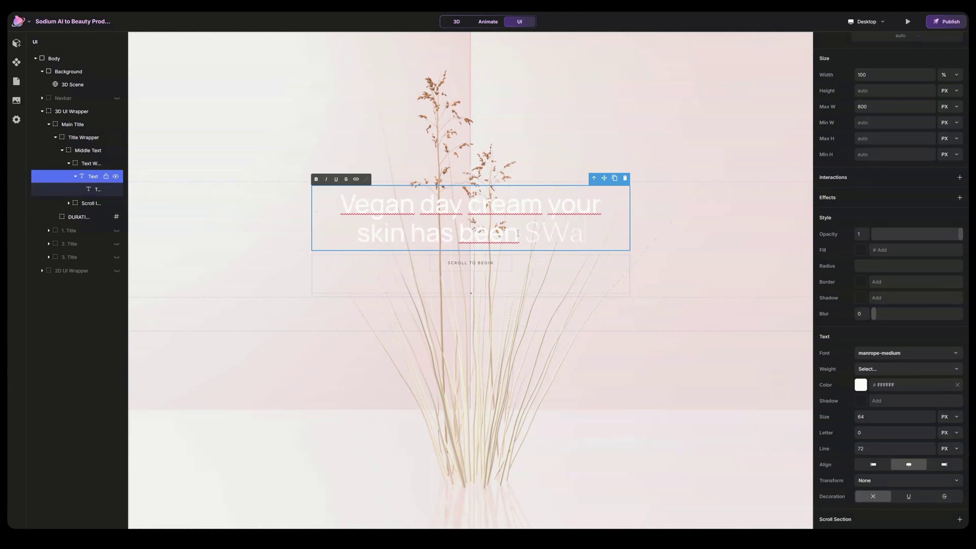
key("BackSpace")
key("BackSpace")
type("waiti")
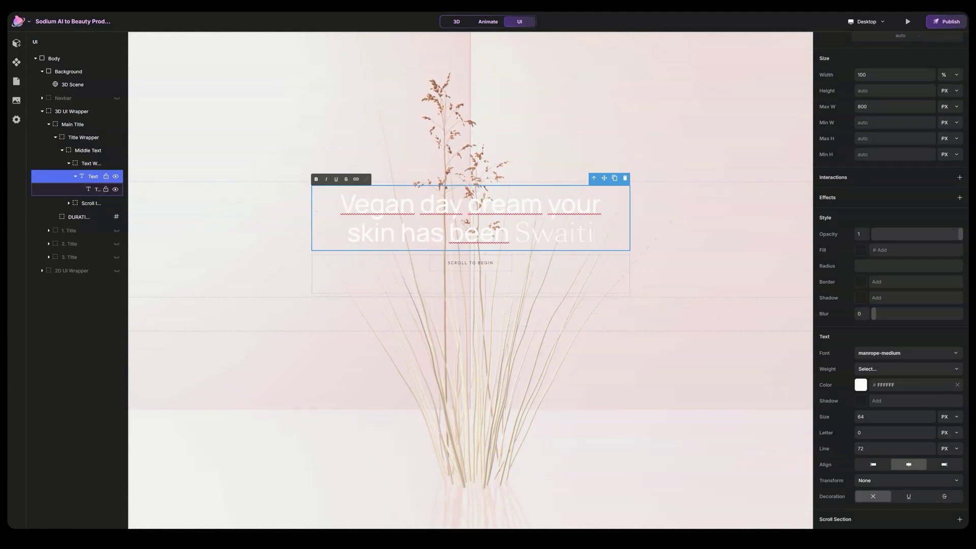
type("ng for")
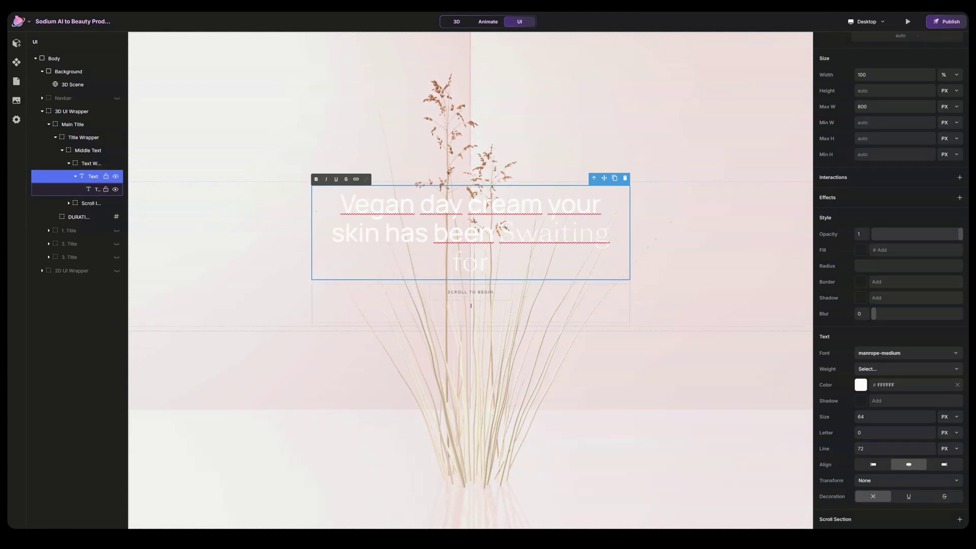
left_click(516, 232)
key("BackSpace")
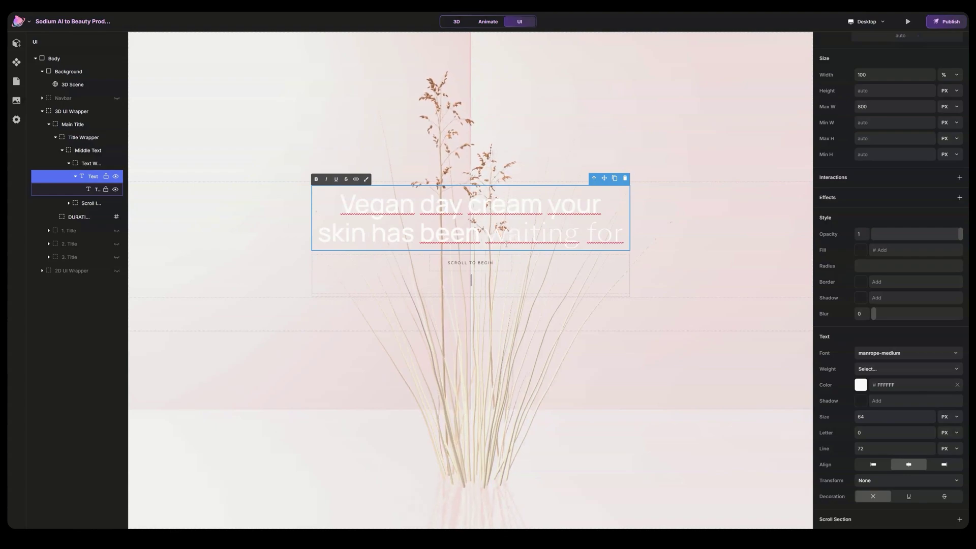
left_click(625, 241)
type(".")
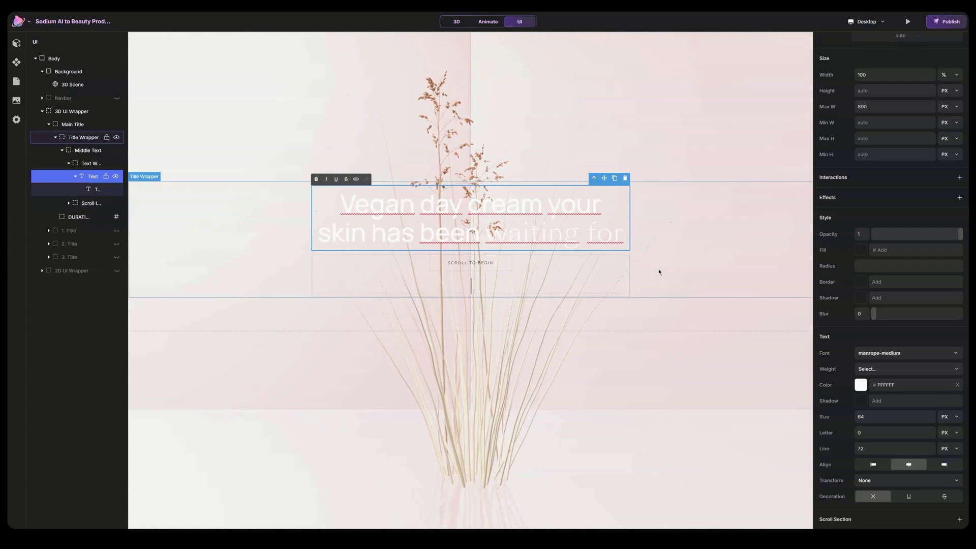
Step: Set the main heading's line height to 64 px
left_click(487, 210)
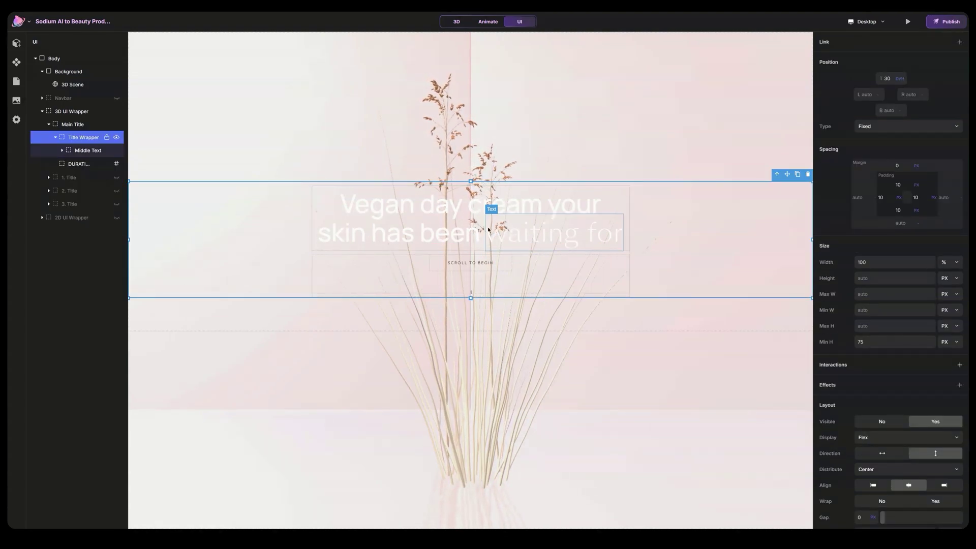
left_click(483, 209)
scroll(924, 428, "down", 3)
scroll(924, 428, "down", 1)
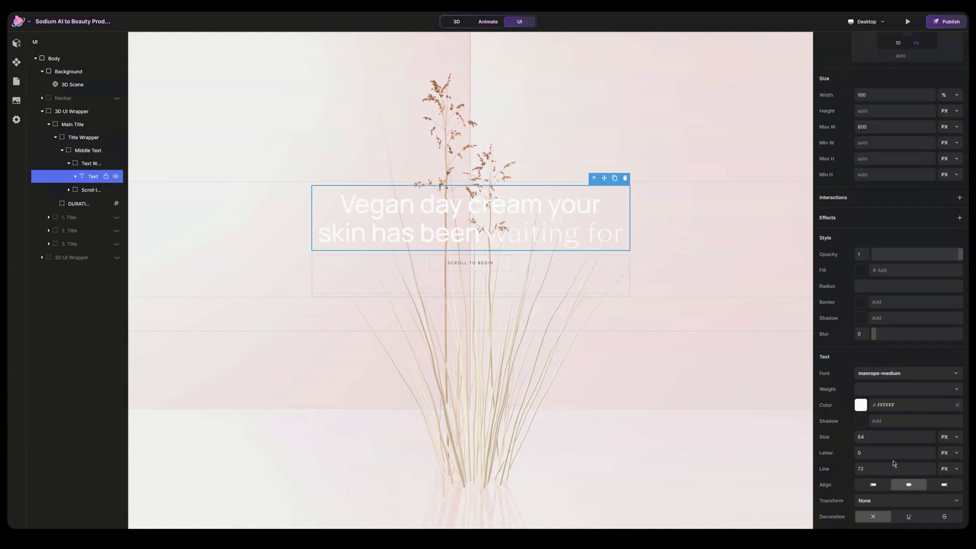
left_click(895, 468)
type("64")
key("Return")
Step: Copy the small "SCROLL TO BEGIN" indicator text into the Text Wrapper and place it above the main heading
left_click(487, 259)
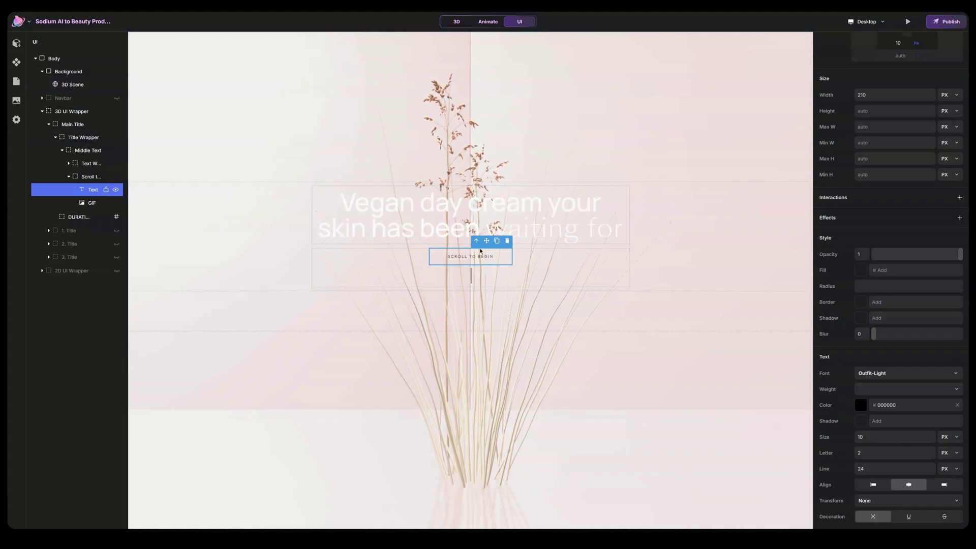
left_click(454, 217)
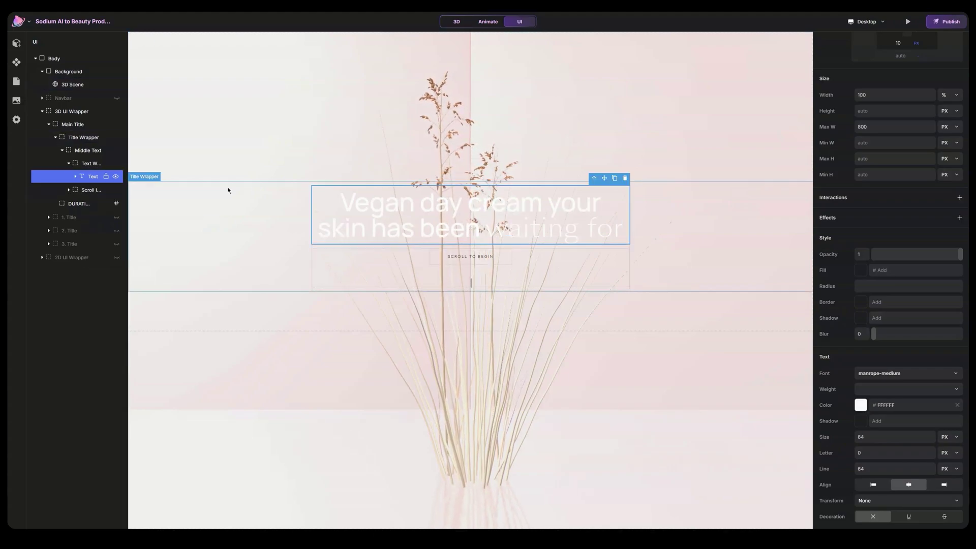
left_click(69, 164)
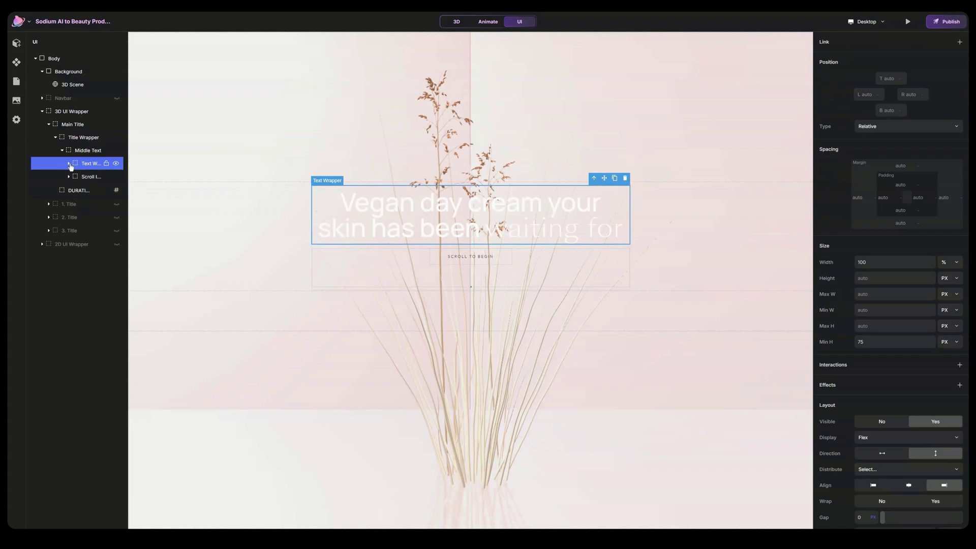
left_click(69, 164)
key("ctrl+v")
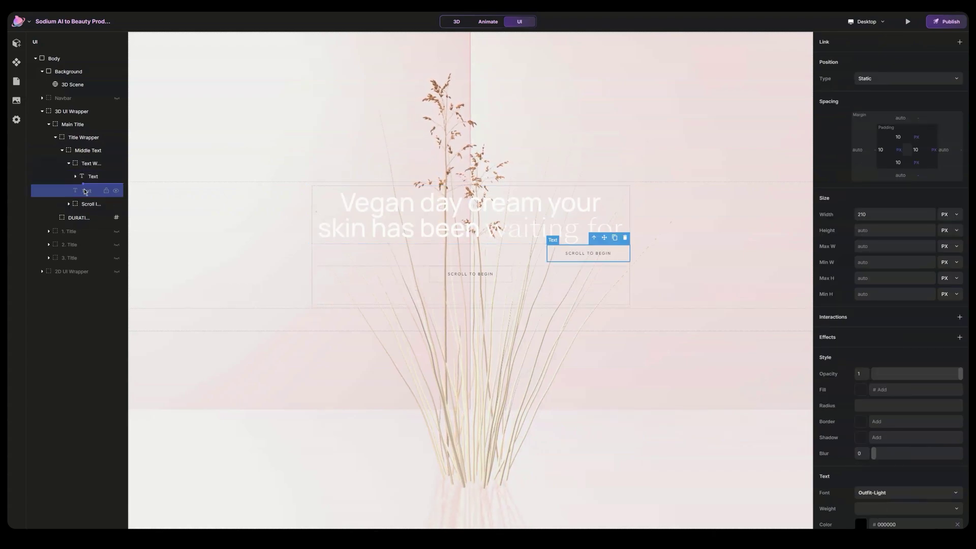
left_click_drag(85, 191, 85, 171)
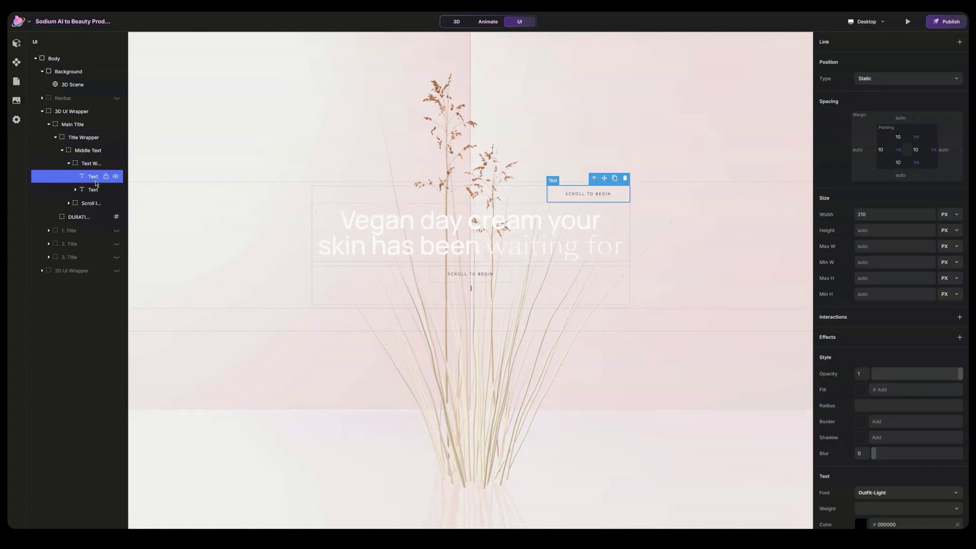
Step: Centre-align the contents of the Text Wrapper in its layout settings
left_click(89, 163)
scroll(895, 356, "down", 3)
left_click(908, 405)
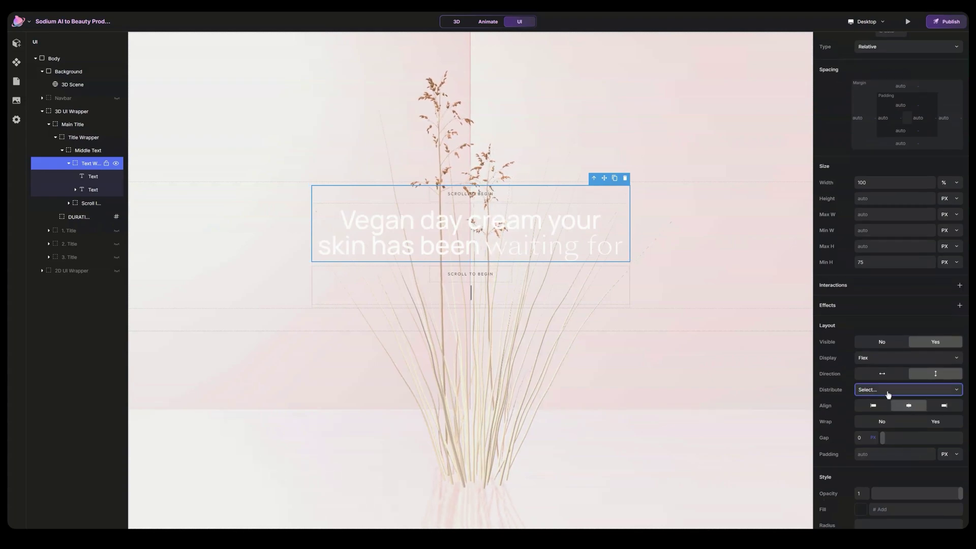
Step: Colour the "SCROLL TO BEGIN" text above the heading white and set its font to the custom manrope-medium
left_click(91, 176)
scroll(891, 457, "down", 4)
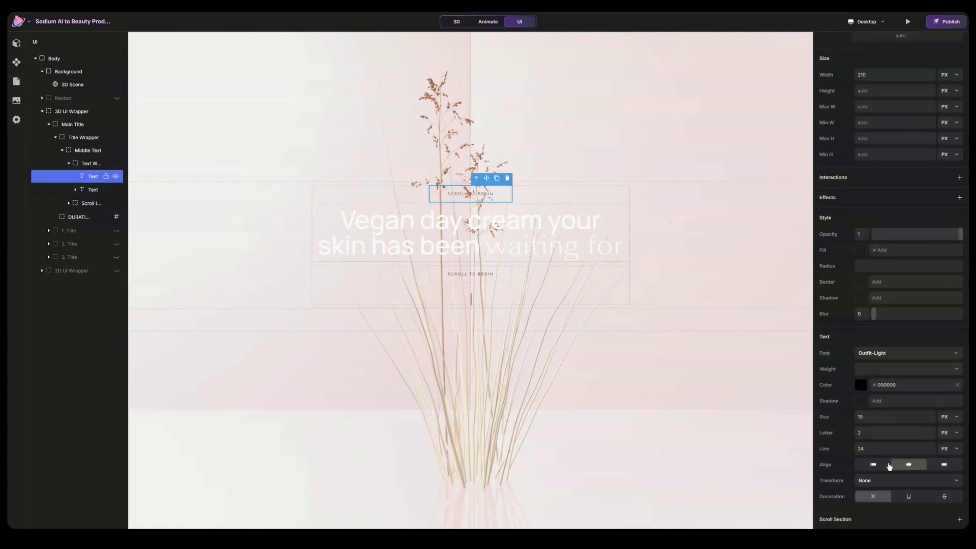
left_click(862, 388)
left_click(700, 377)
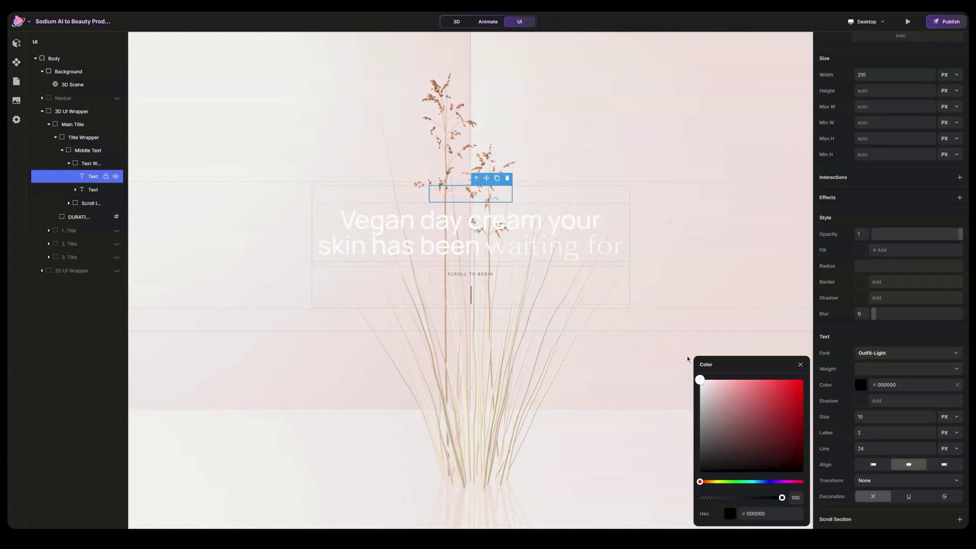
left_click(892, 356)
left_click(783, 377)
left_click(768, 389)
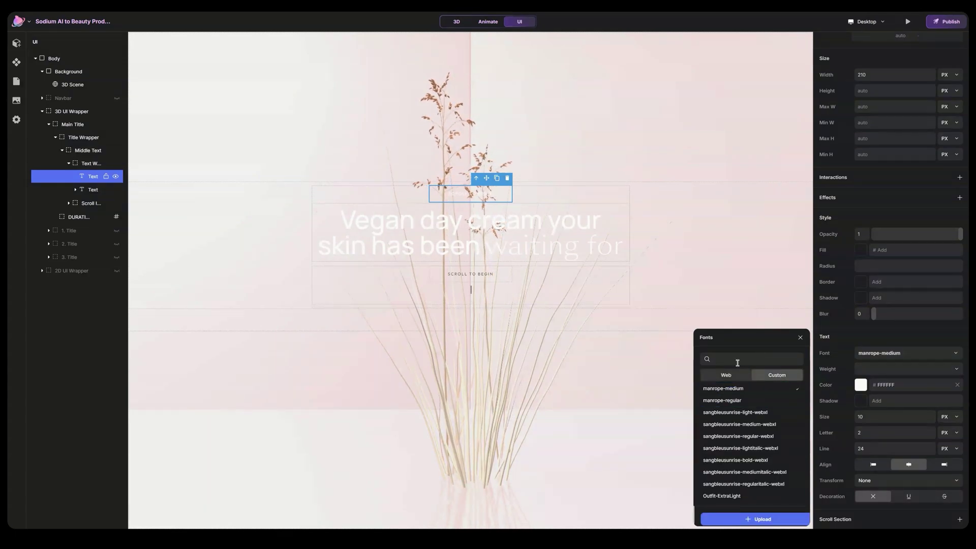
left_click(800, 337)
Step: Set the size of the "SCROLL TO BEGIN" text above the heading to 16 px
left_click(888, 417)
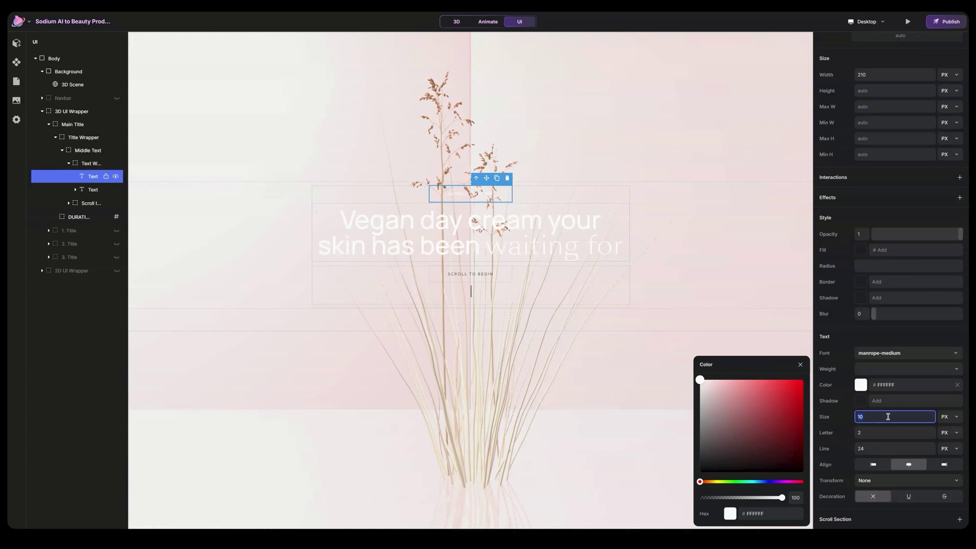
type("20")
key("Return")
left_click(888, 417)
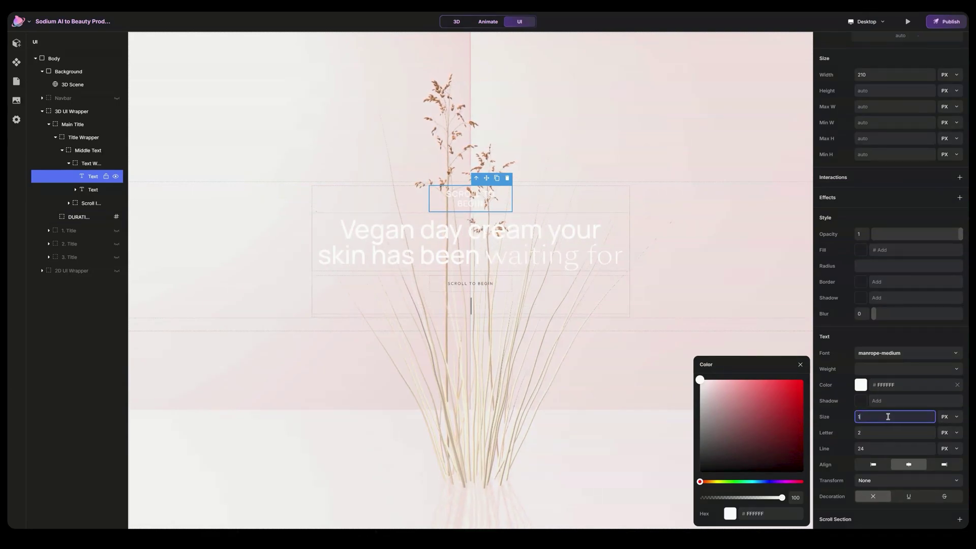
type("16")
key("Return")
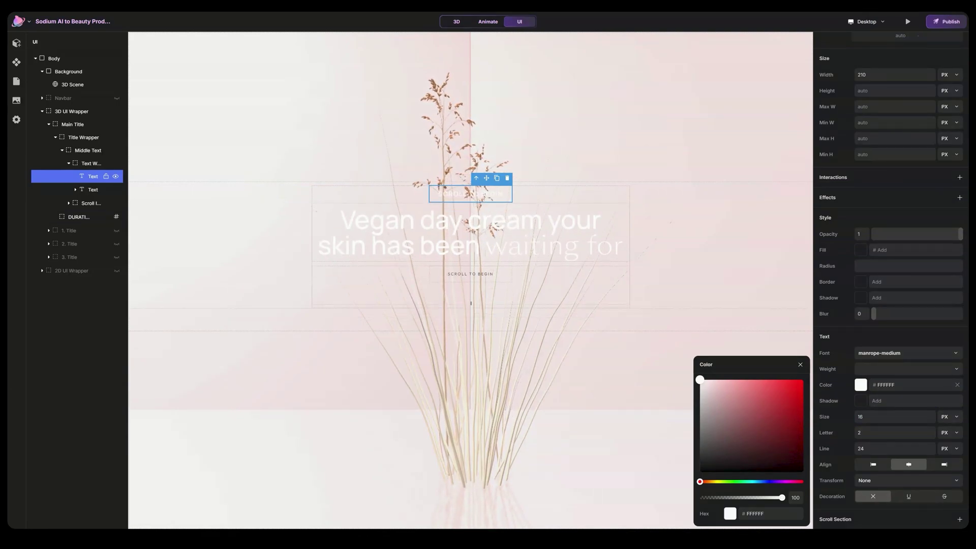
left_click(800, 364)
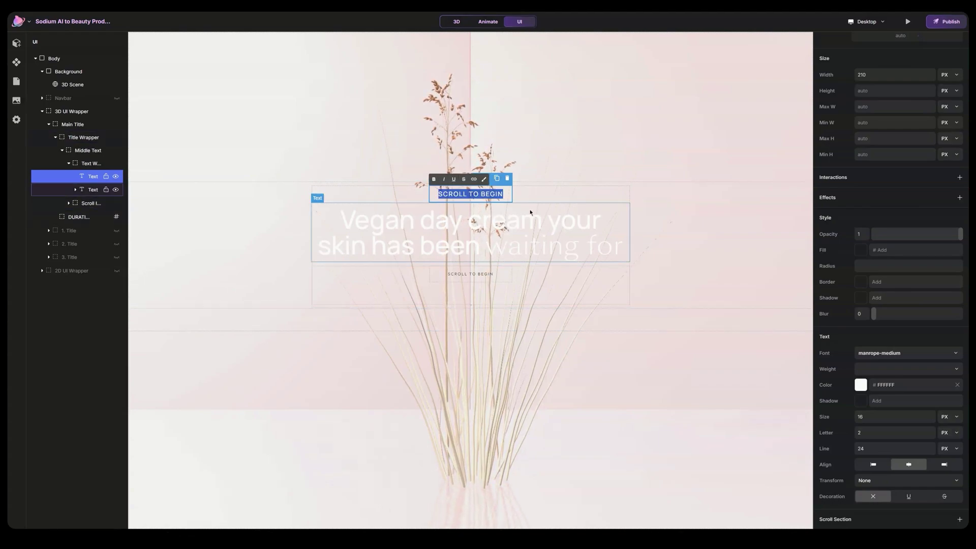
Step: Replace the "SCROLL TO BEGIN" wording above the main heading and set that text's line height to 10 px
key("BackSpace")
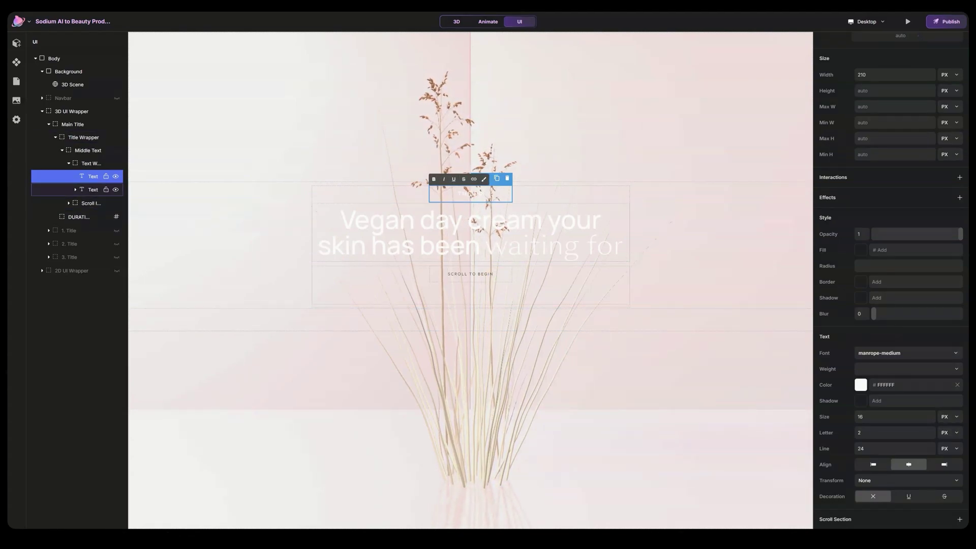
left_click(881, 449)
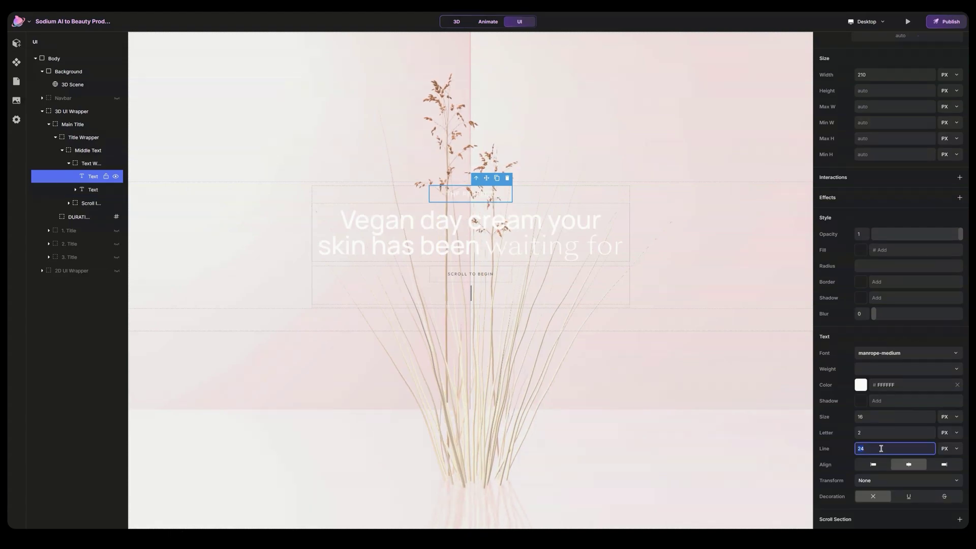
type("10")
key("Return")
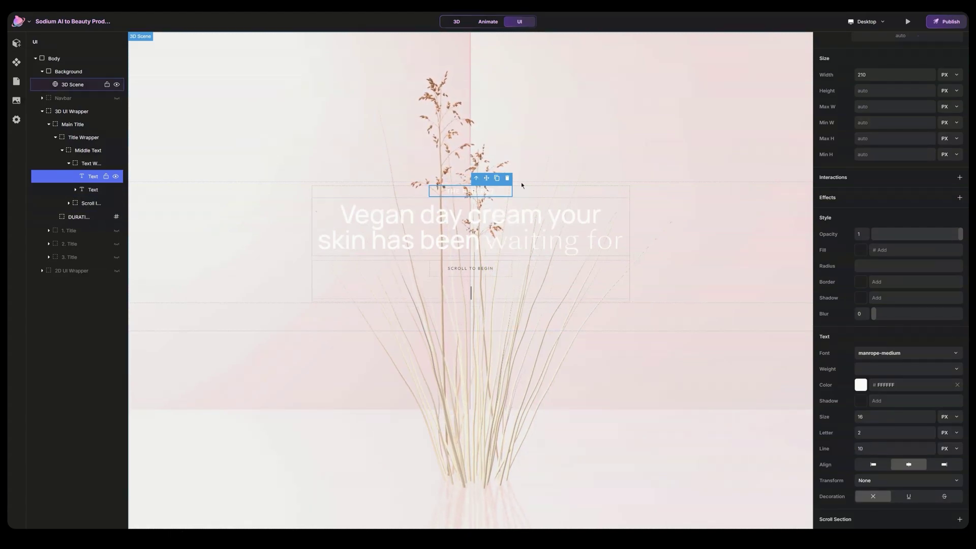
Step: Delete the GIF from the Scroll Indicator below the heading and colour its "SCROLL TO BEGIN" text white (FFFFFF)
left_click(471, 290)
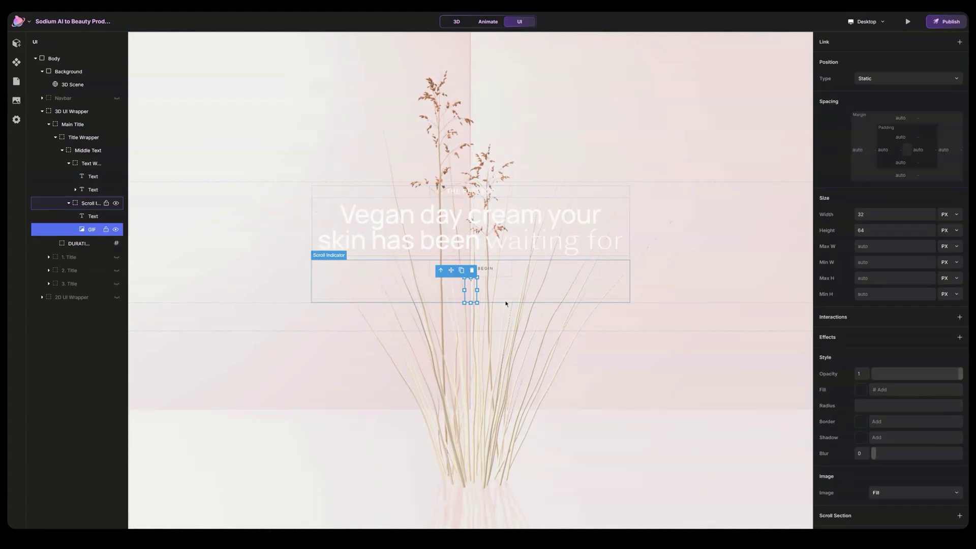
left_click(471, 270)
left_click(470, 274)
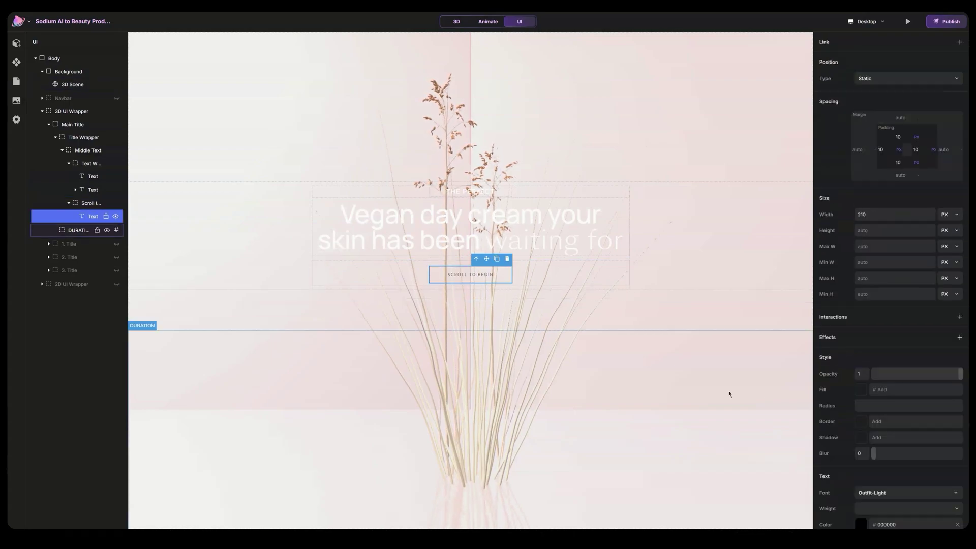
scroll(878, 408, "down", 2)
left_click(860, 445)
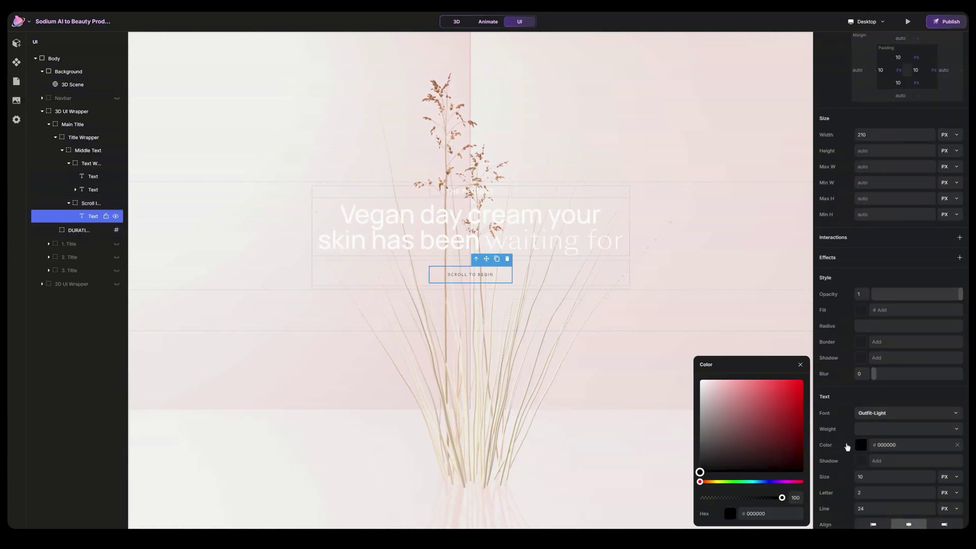
left_click(703, 382)
Step: Set the Scroll Indicator text to the custom font manrope-regular with a line height of 10 px
left_click(905, 413)
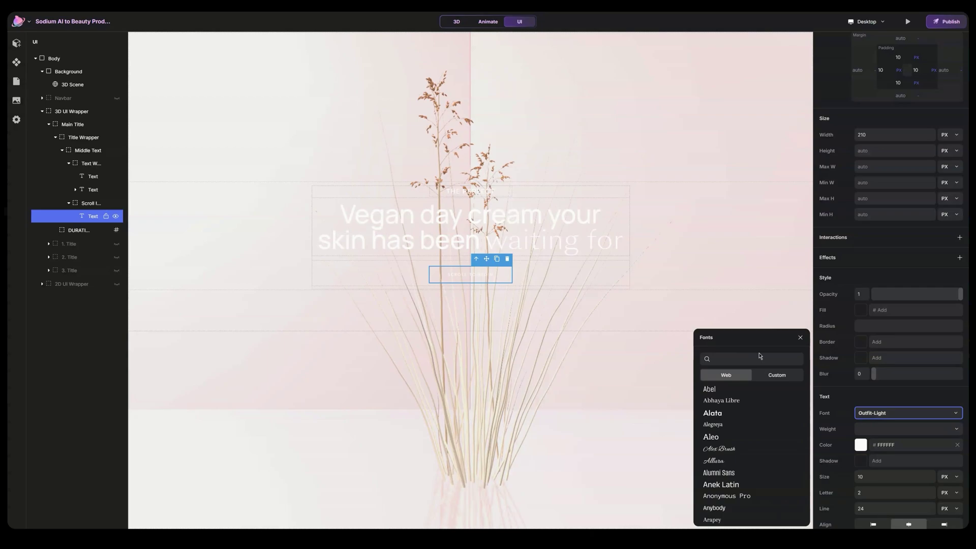
left_click(773, 375)
left_click(757, 389)
left_click(748, 400)
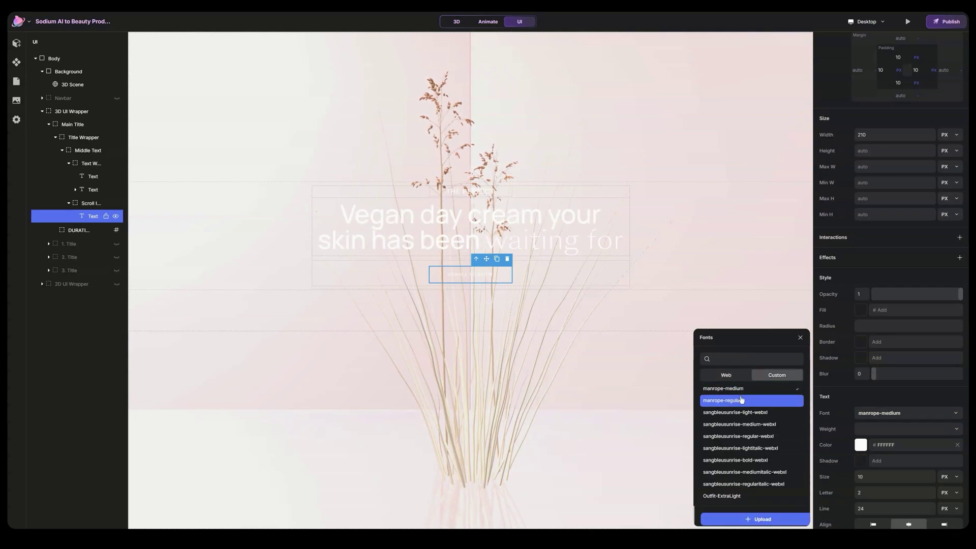
left_click(801, 337)
scroll(865, 445, "down", 1)
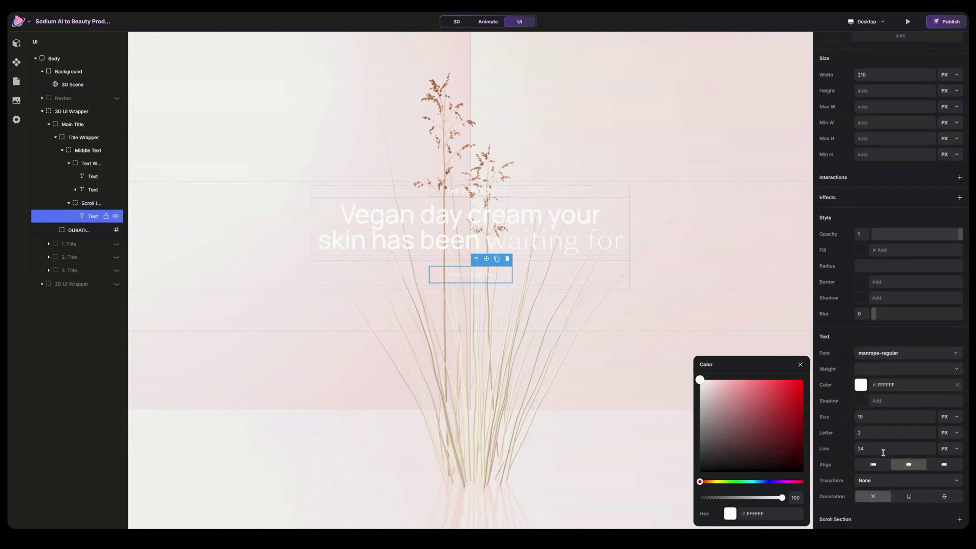
left_click(882, 447)
type("10")
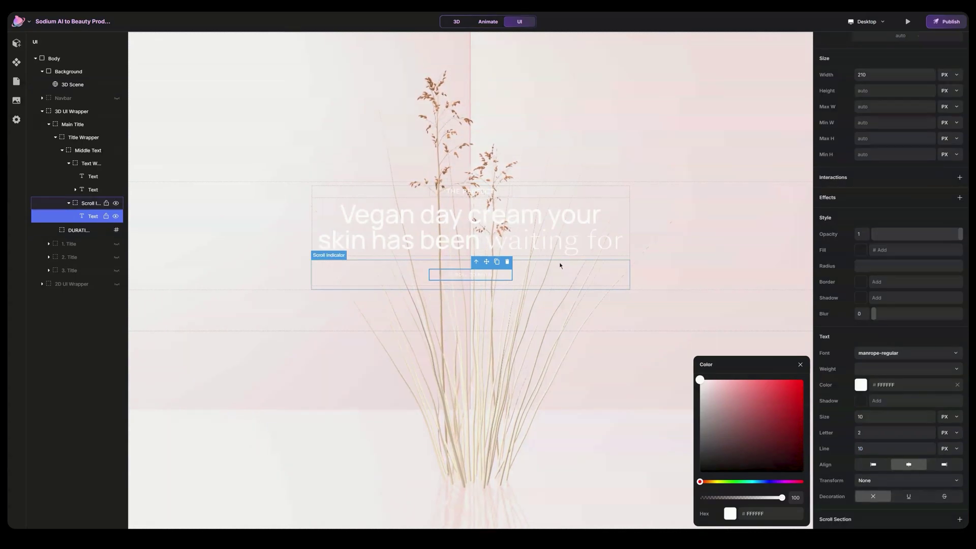
Step: Clear the minimum height of the Scroll Indicator container so it reverts to auto
left_click(593, 284)
left_click(886, 340)
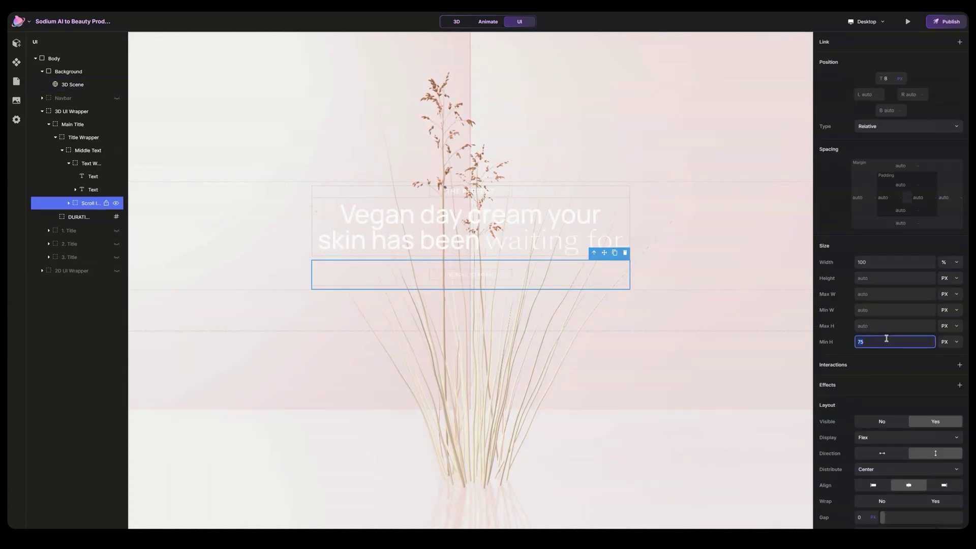
key("Return")
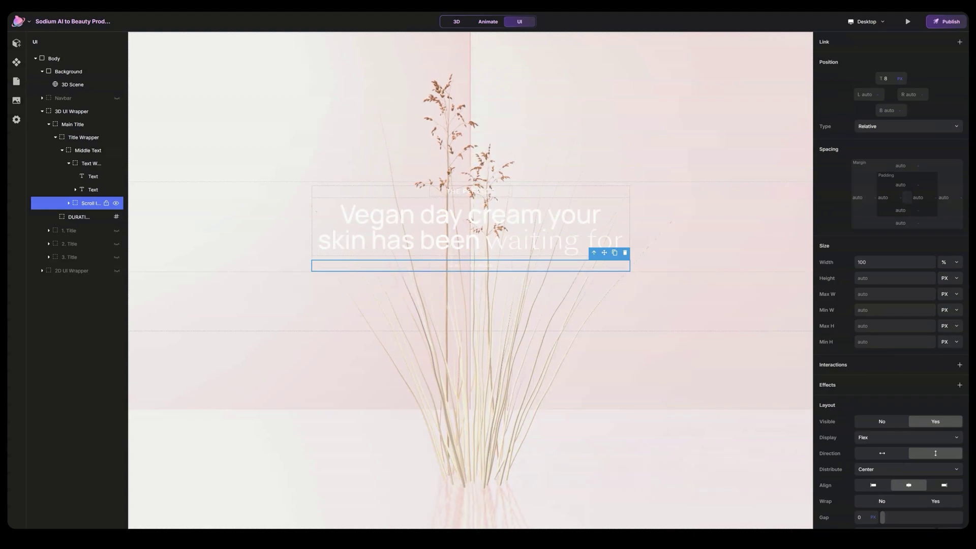